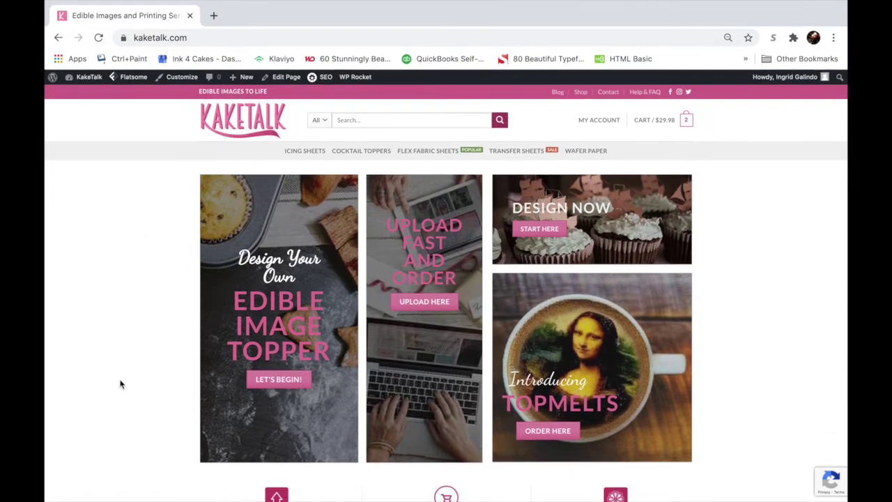
Step: Open the design editor and filter products to Rectangle Icing Sheet, then Supreme Icing Sheets
scroll(125, 391, down, 2)
scroll(125, 391, up, 2)
scroll(125, 390, down, 3)
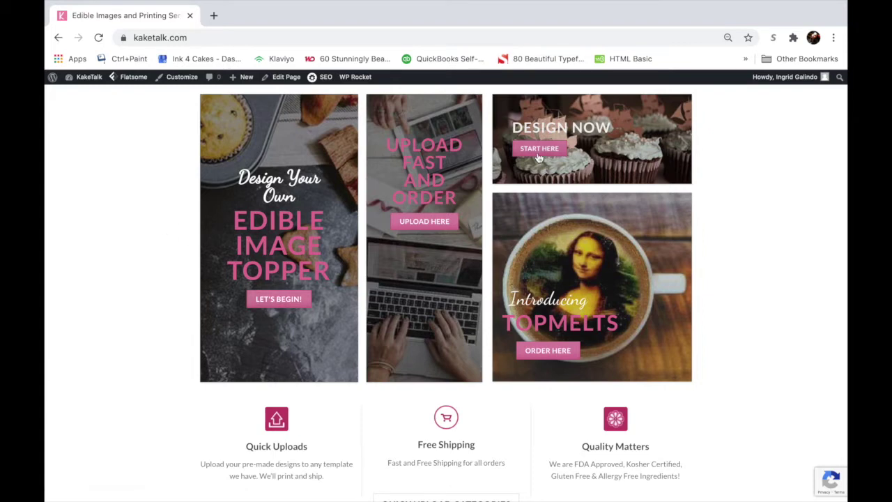
scroll(791, 216, up, 2)
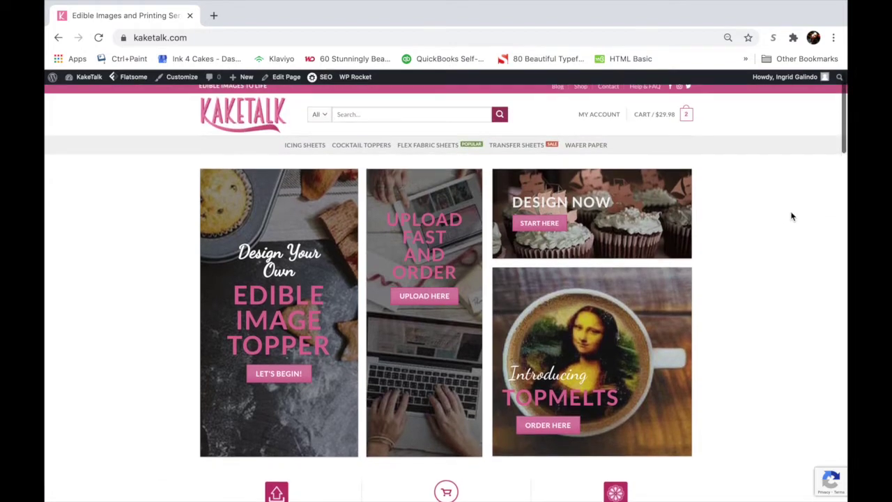
click(549, 226)
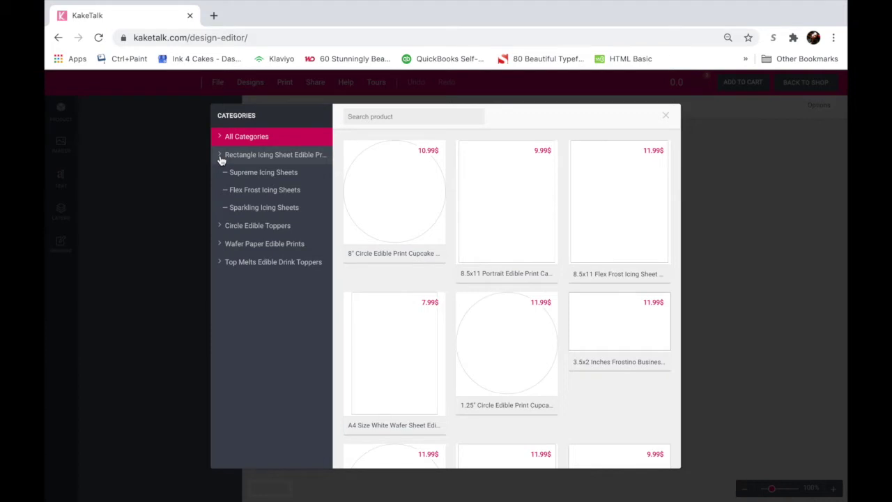
click(221, 158)
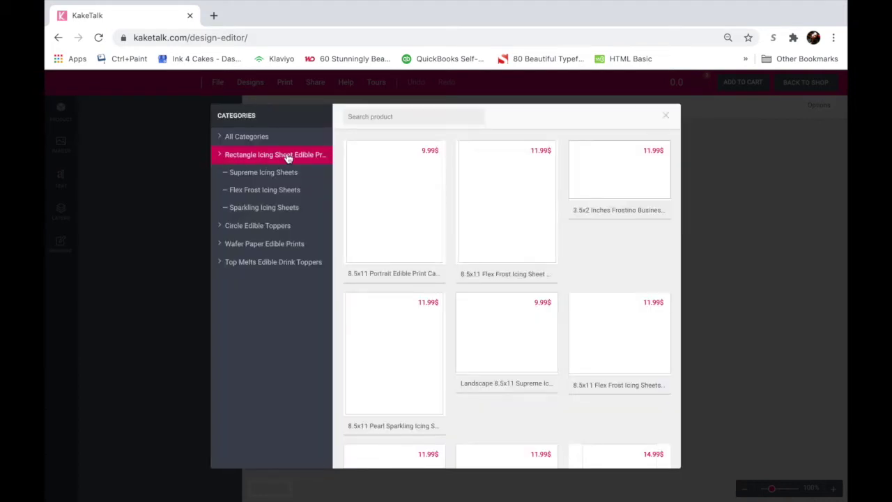
mouse_move(381, 269)
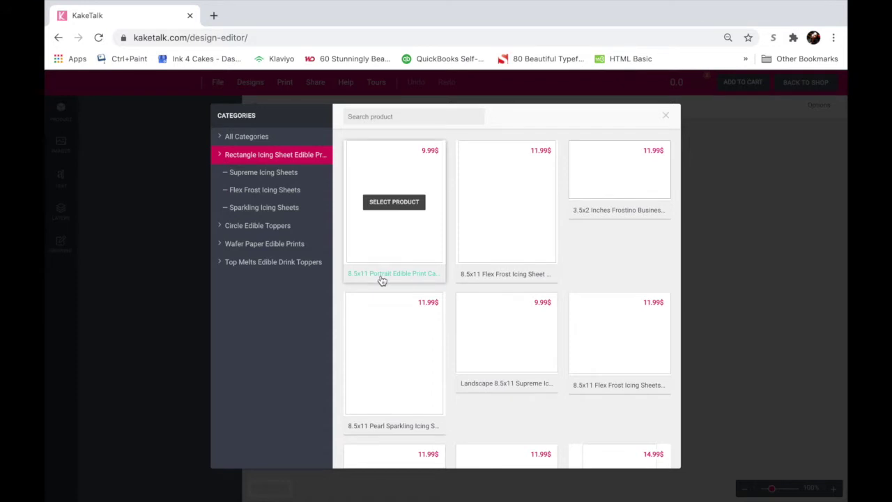
mouse_move(470, 280)
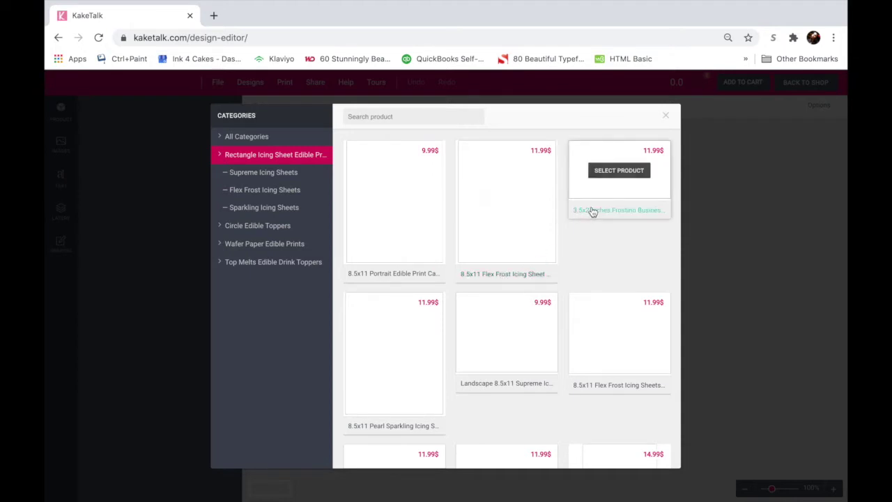
click(266, 175)
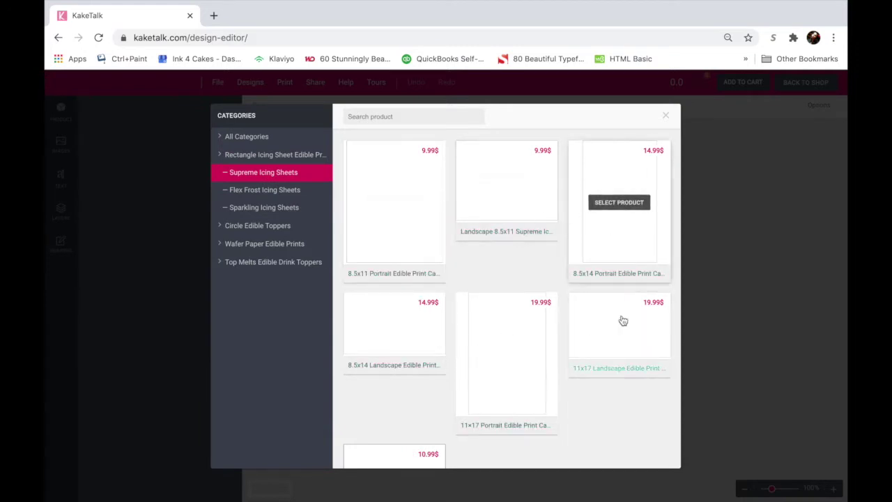
Step: Browse the Supreme Icing Sheets grid, then close the chooser and return to the home page
scroll(390, 390, down, 2)
scroll(390, 405, up, 2)
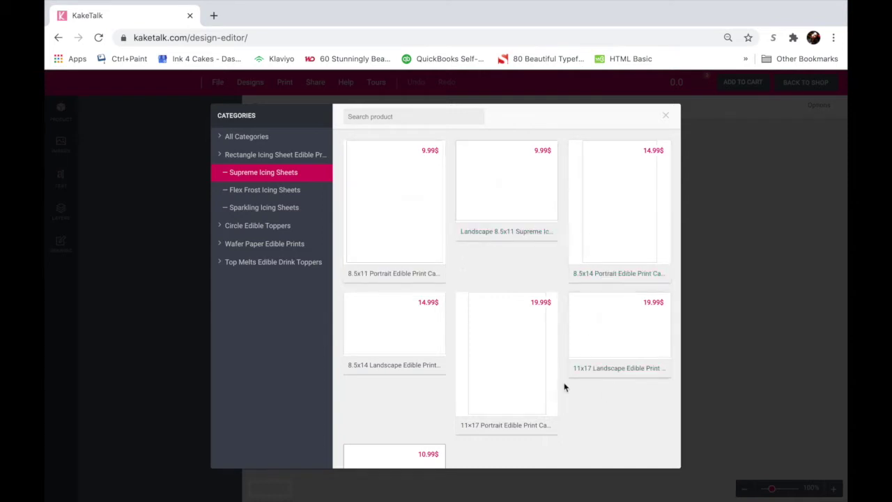
scroll(482, 391, down, 3)
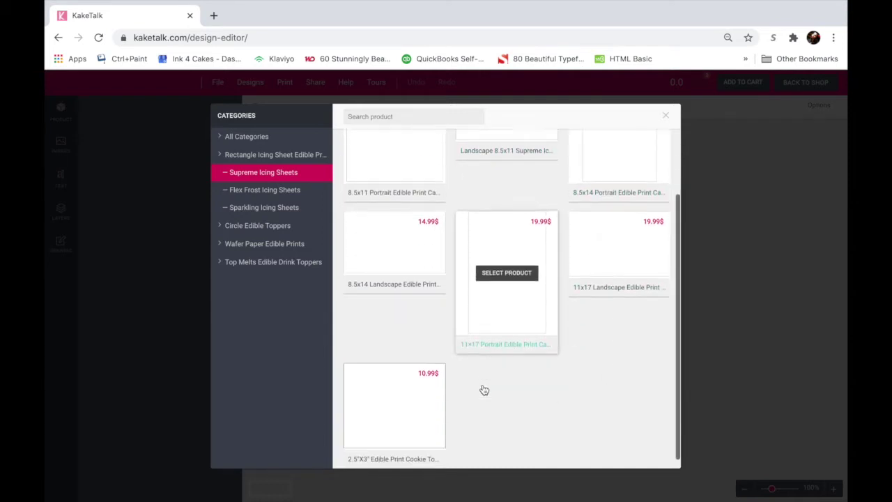
click(666, 117)
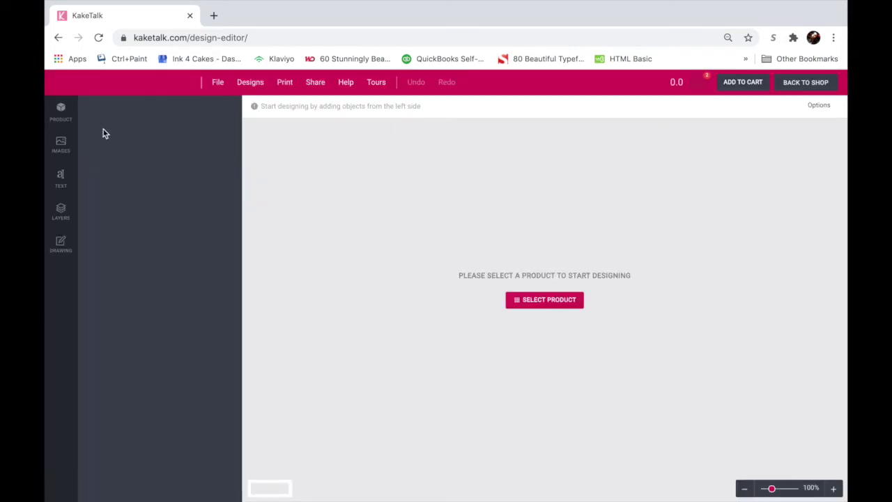
click(58, 39)
Step: Open the Icing Sheets category page from the home page
scroll(108, 236, down, 2)
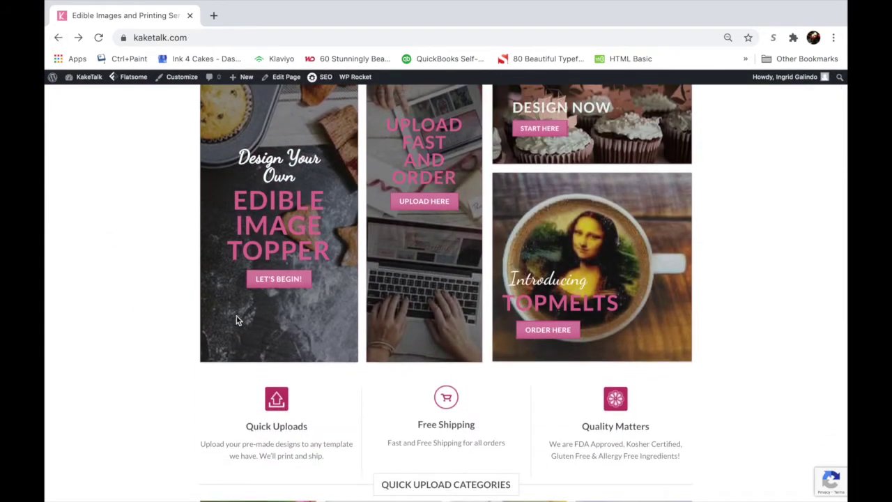
scroll(286, 329, up, 1)
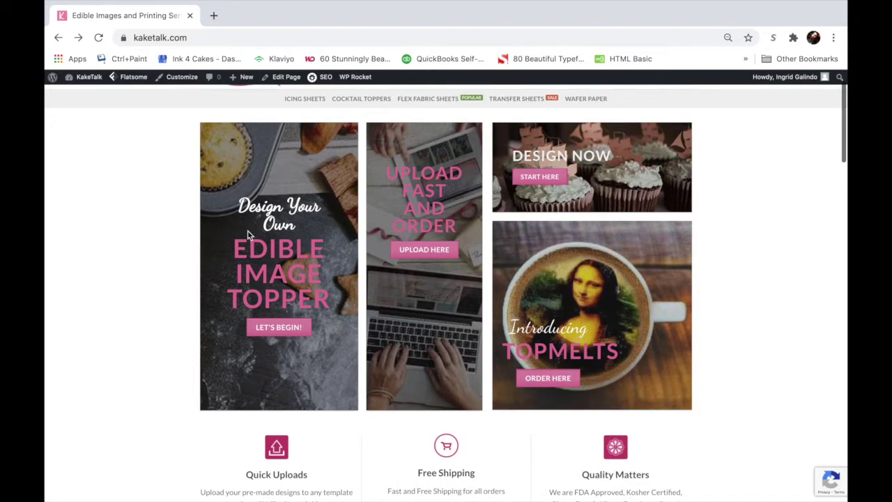
click(285, 334)
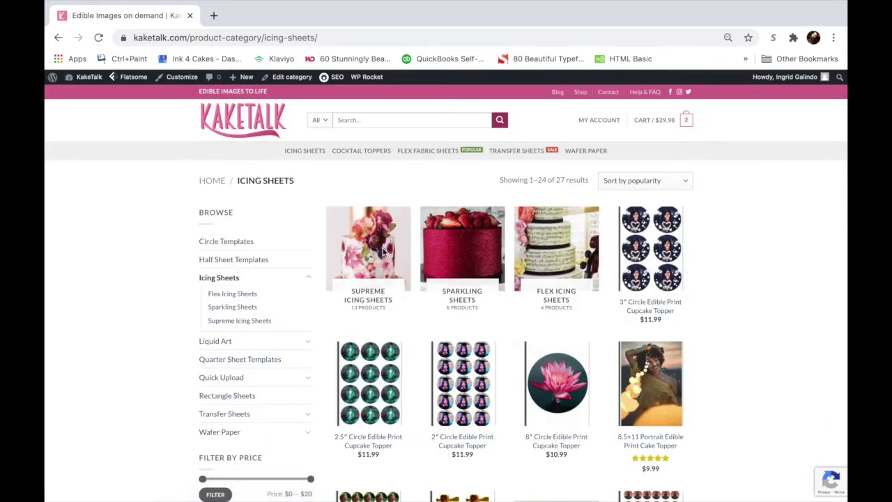
Step: Scroll the Icing Sheets grid and open the 2.5" Circle Edible Print Cupcake Topper
scroll(748, 302, down, 3)
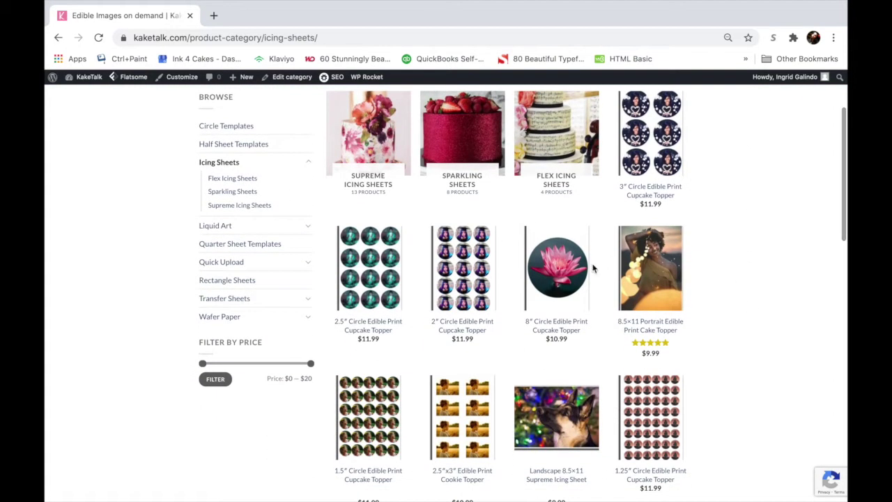
scroll(697, 314, down, 3)
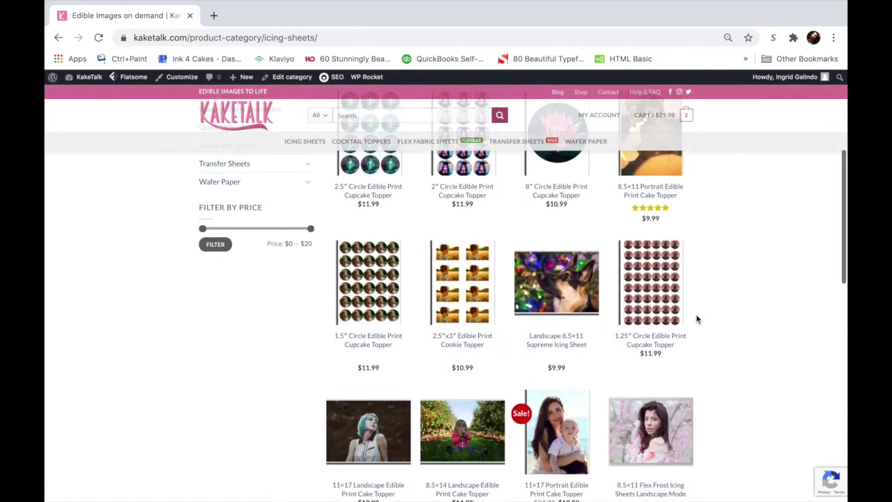
scroll(755, 373, down, 3)
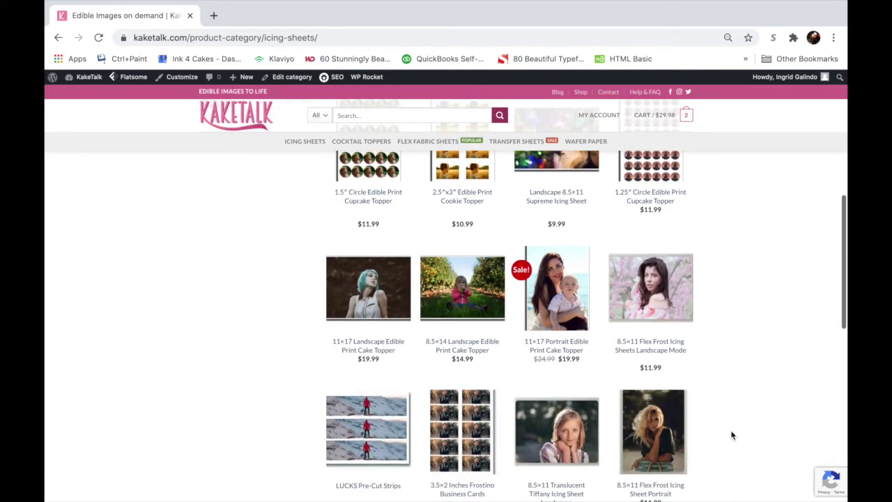
scroll(731, 433, down, 3)
scroll(731, 433, down, 5)
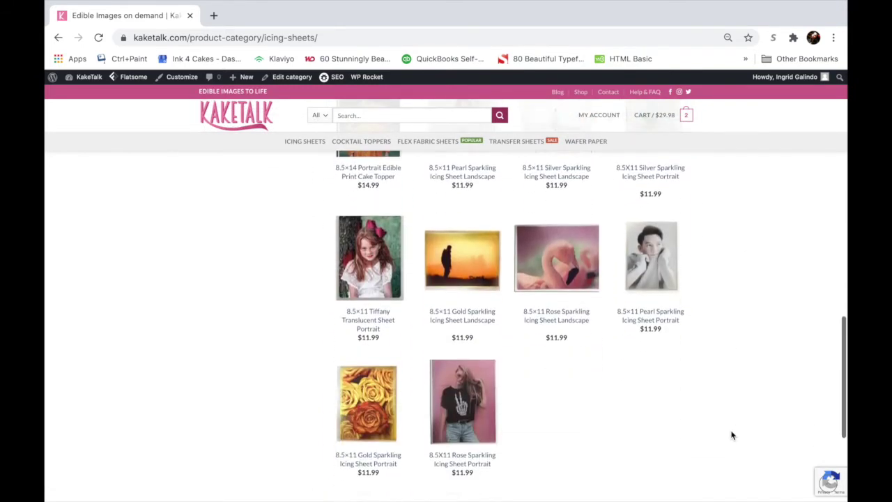
scroll(801, 377, up, 4)
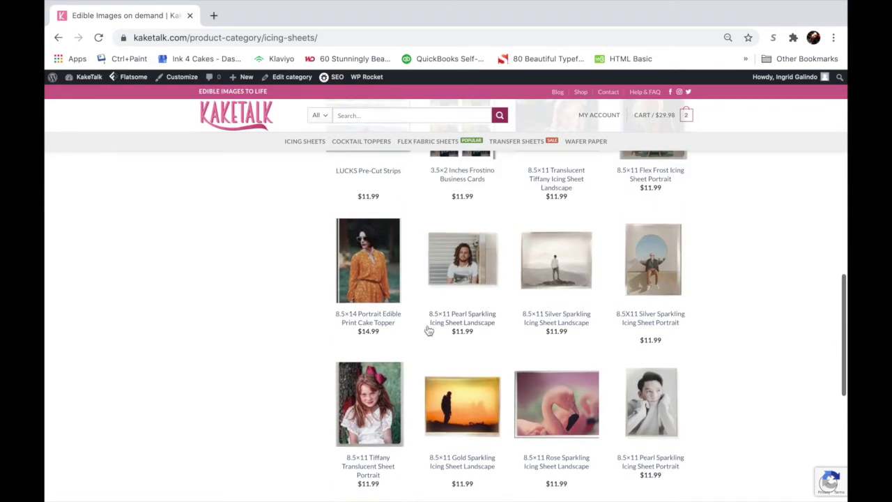
scroll(708, 335, up, 8)
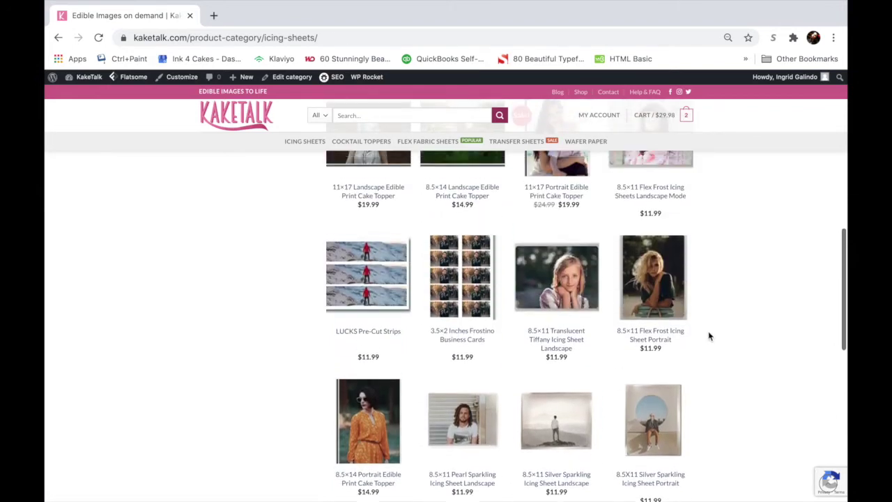
scroll(709, 336, up, 2)
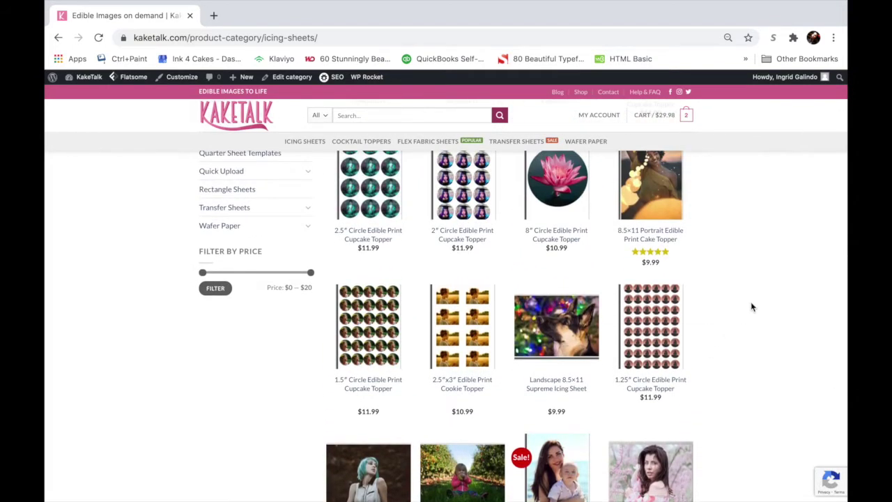
scroll(751, 307, up, 2)
scroll(752, 307, up, 2)
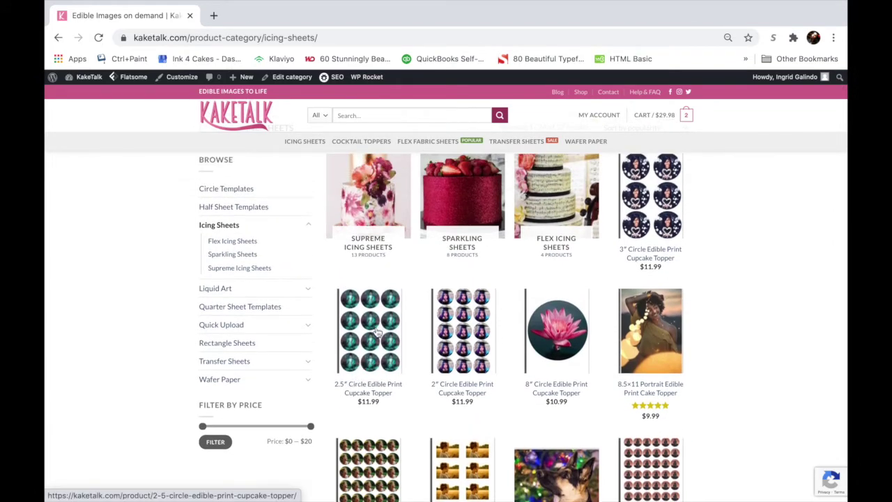
click(377, 332)
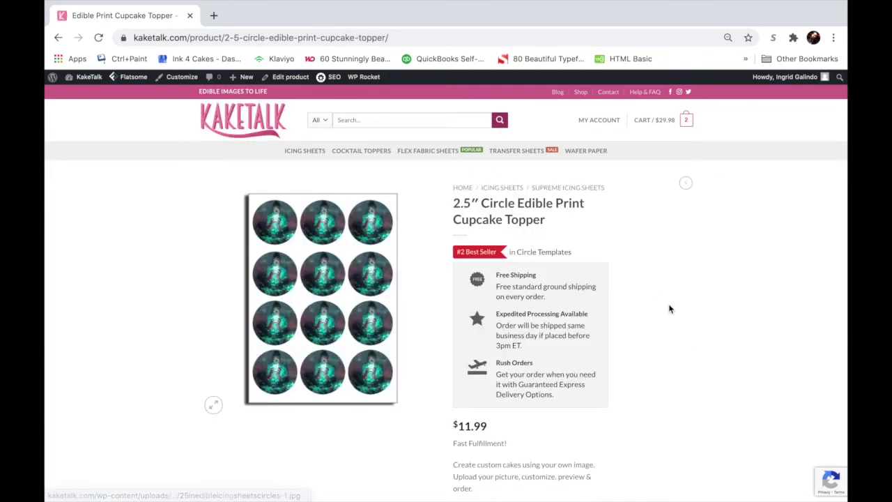
Step: Customize the 2.5" circle topper to open its blank canvas, and start the editor tour
scroll(709, 412, down, 5)
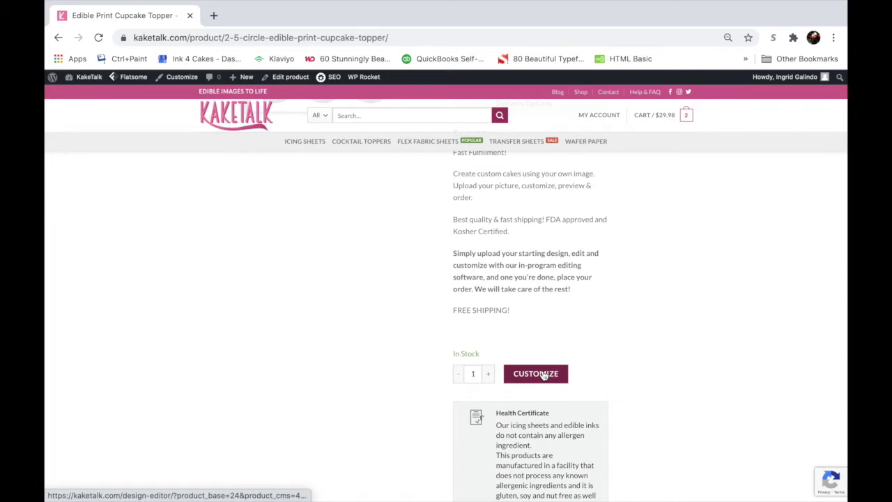
click(544, 376)
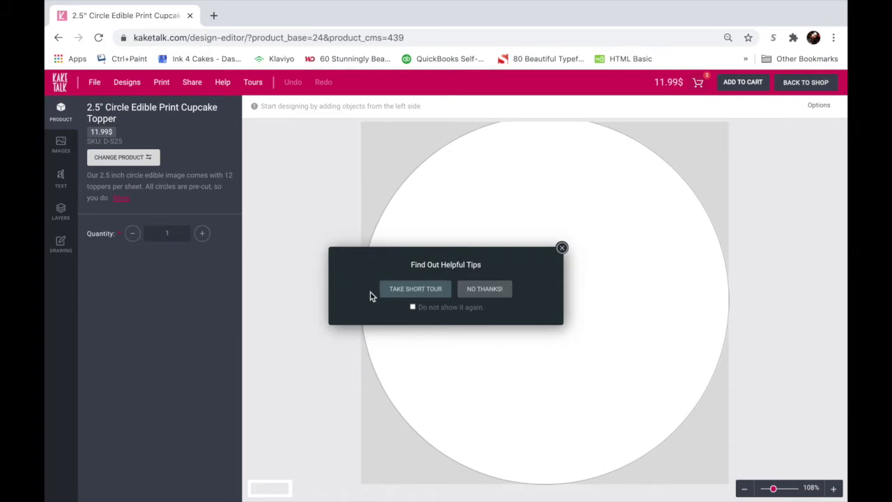
click(415, 289)
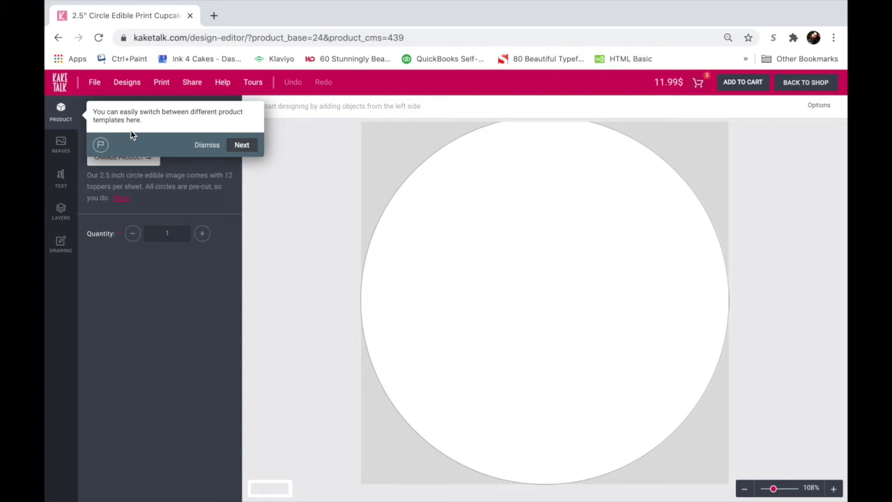
Step: Advance the guided tour through the images, text, layers and drawing tips
click(243, 146)
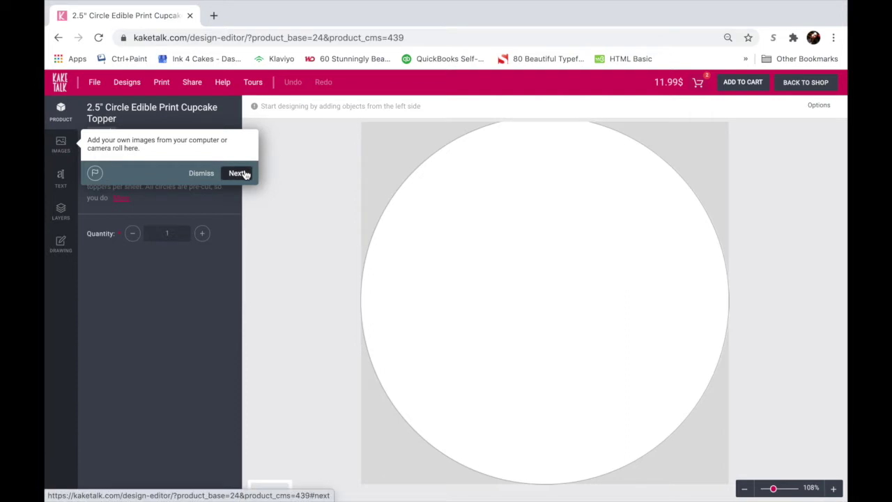
click(243, 173)
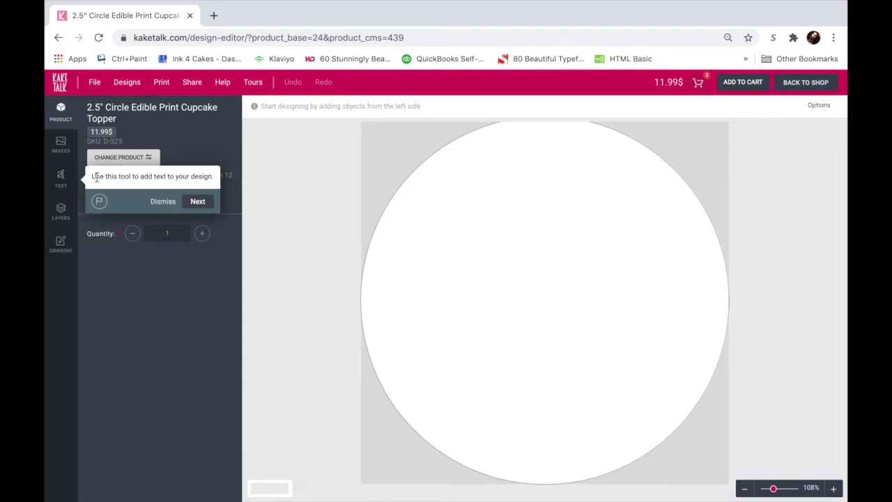
click(195, 202)
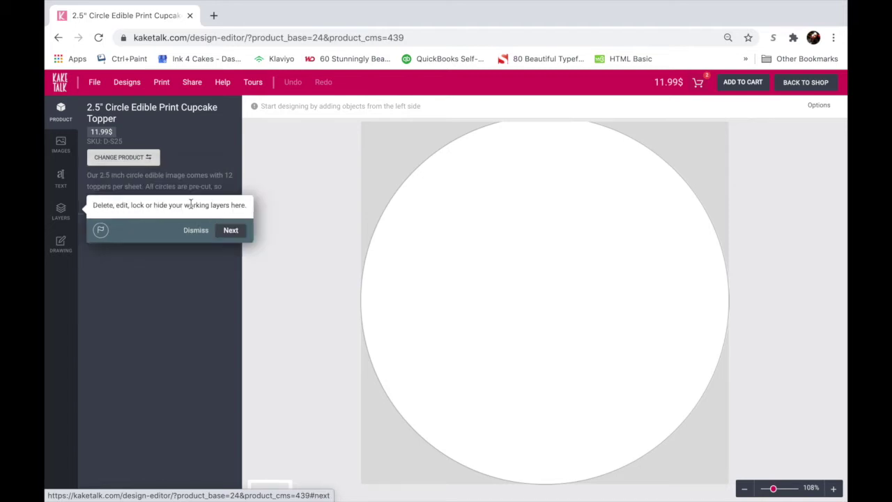
click(228, 238)
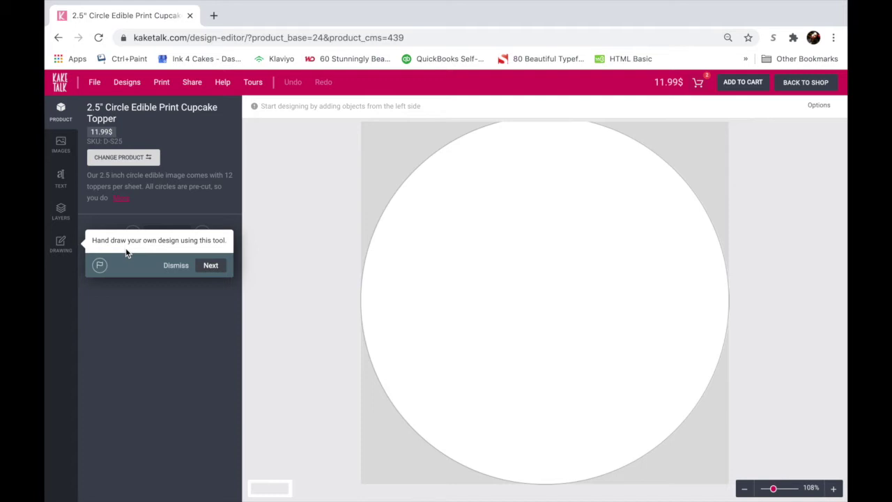
Step: Step past the add-to-cart and back-to-shop tips and dismiss the guided tour
click(210, 265)
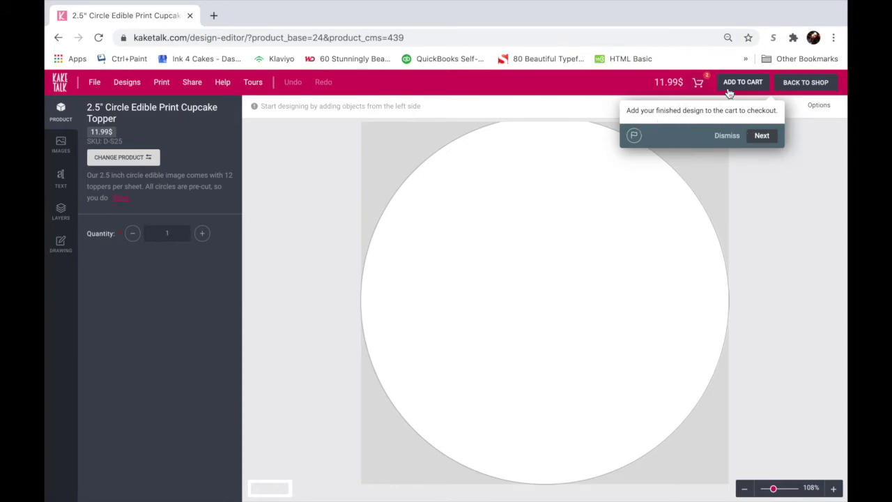
click(763, 136)
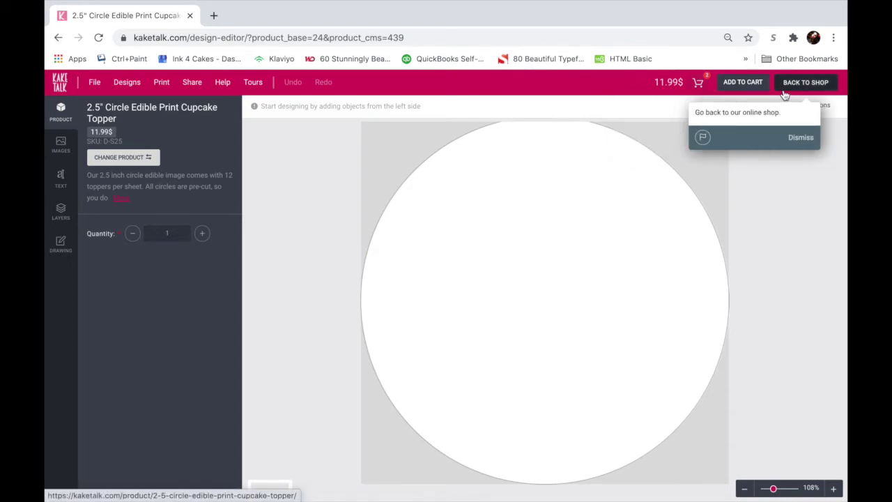
click(801, 143)
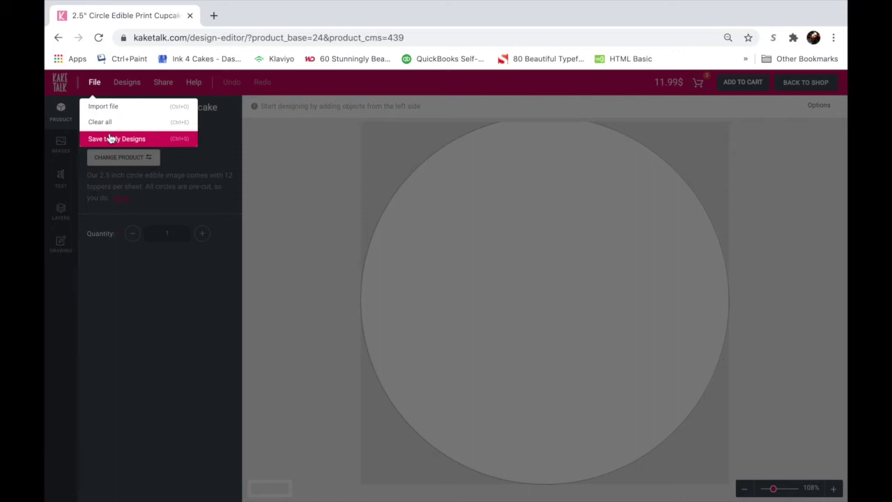
click(268, 180)
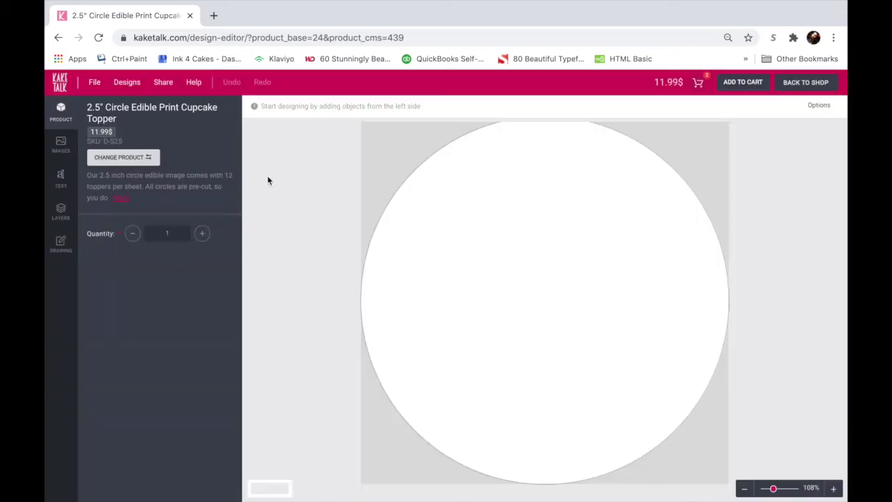
click(128, 84)
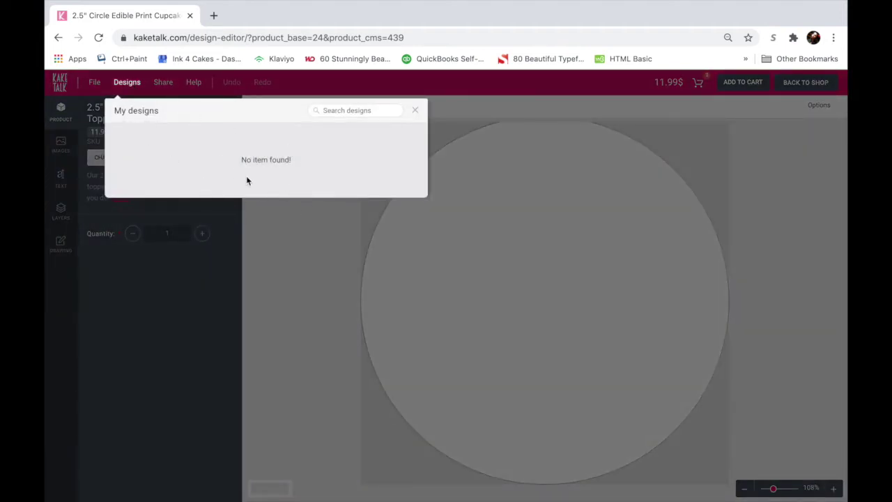
click(165, 88)
click(164, 83)
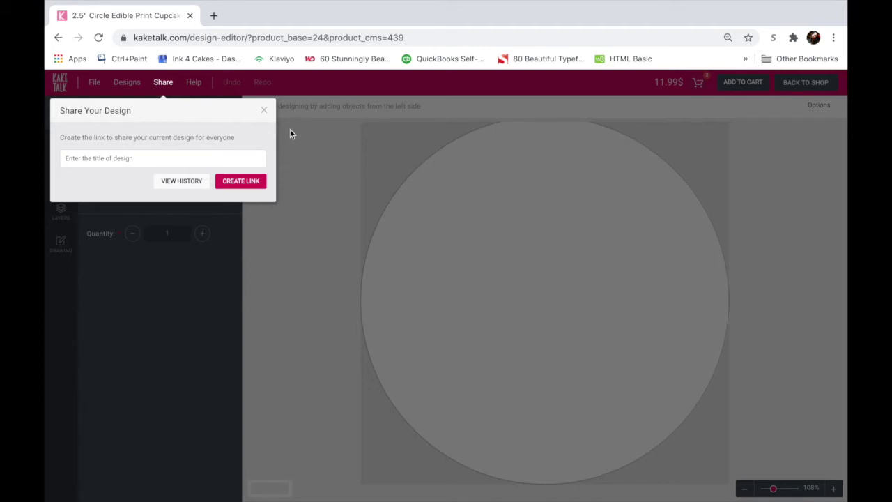
click(294, 150)
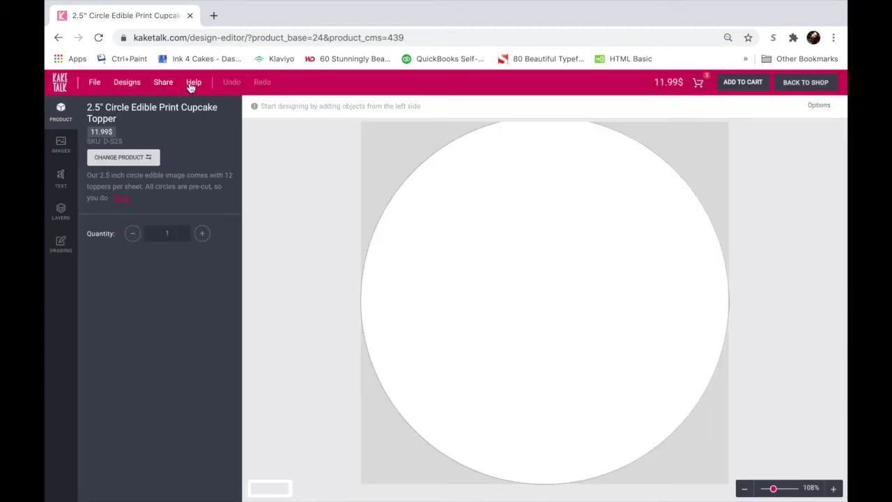
click(191, 84)
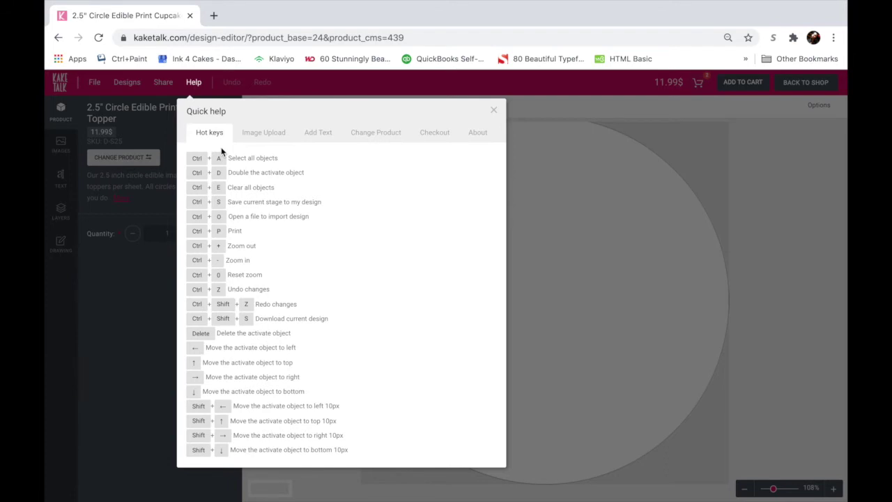
click(271, 135)
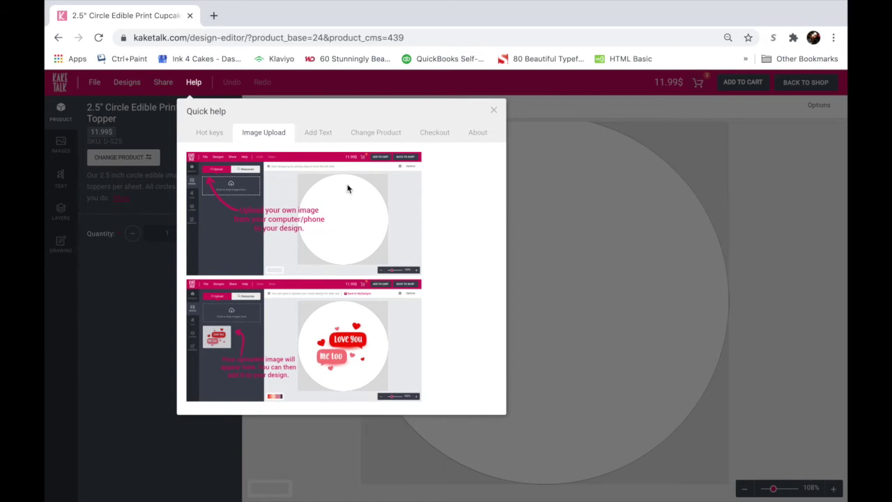
click(314, 135)
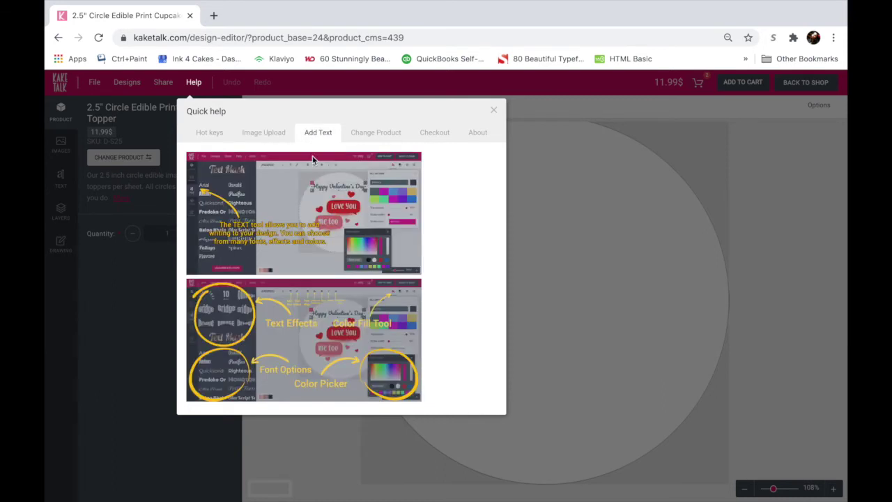
click(377, 134)
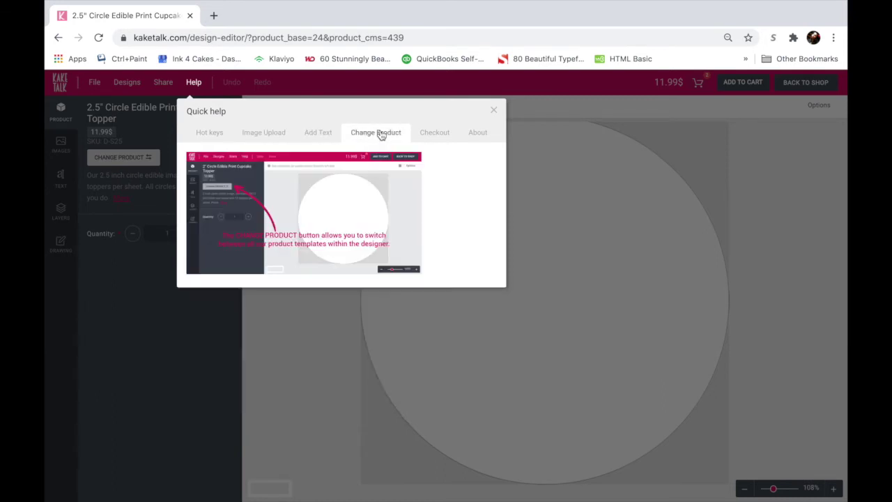
key(Escape)
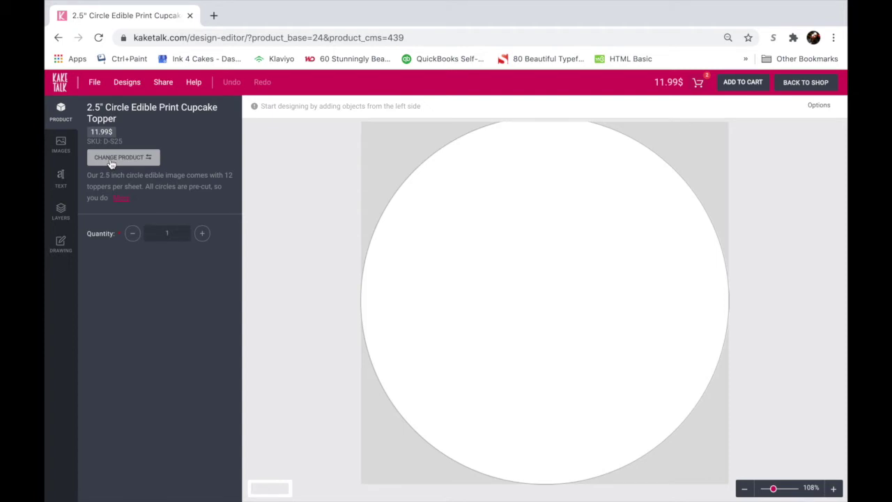
Step: Browse other products but keep the 2.5" topper, then show the image upload area
click(110, 162)
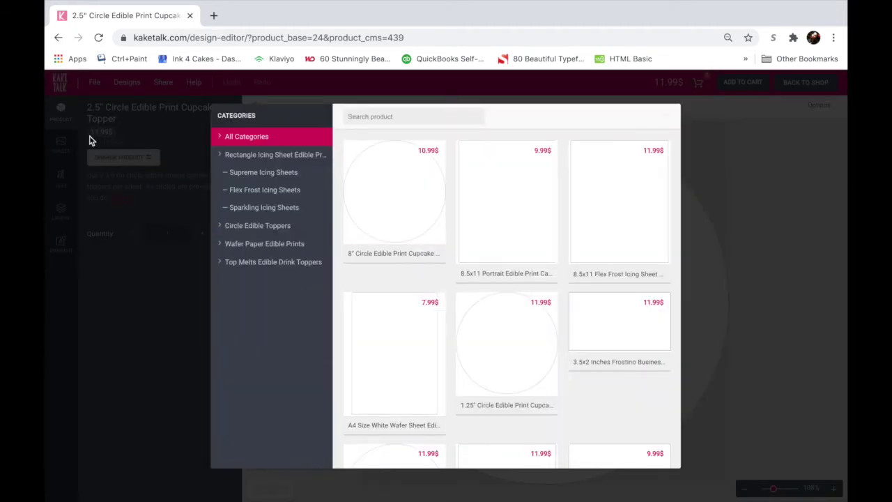
mouse_move(440, 167)
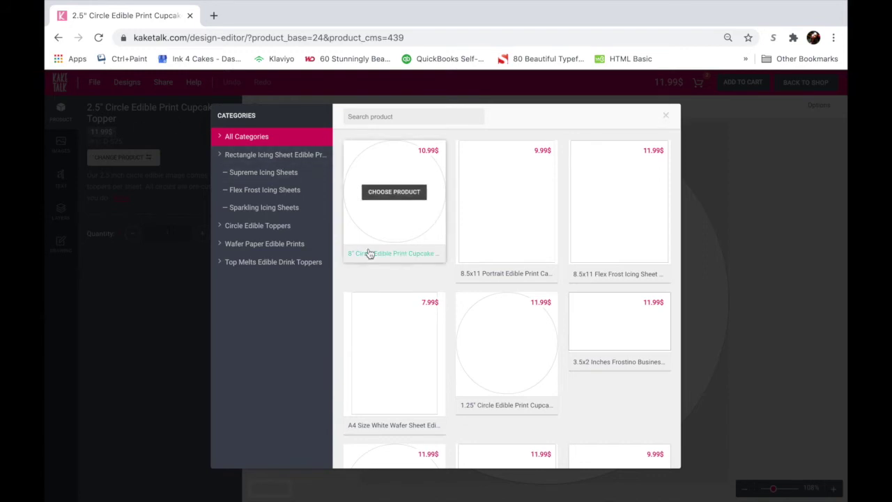
scroll(355, 314, down, 4)
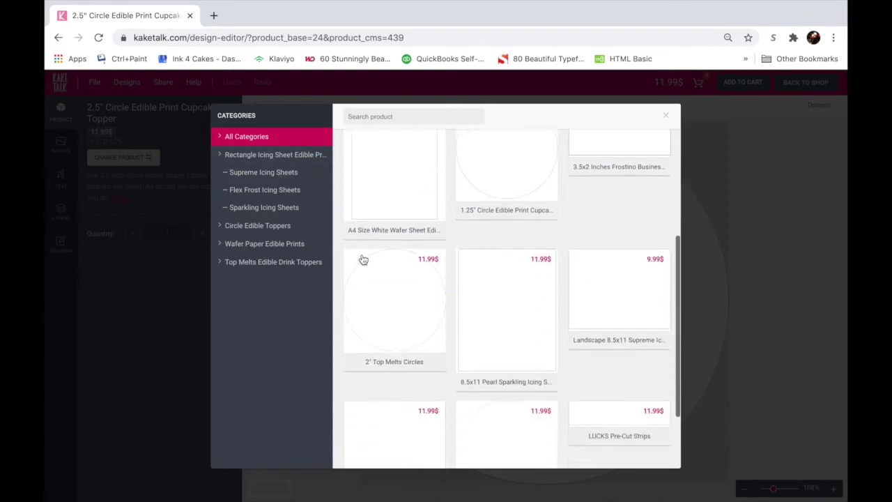
scroll(502, 242, up, 4)
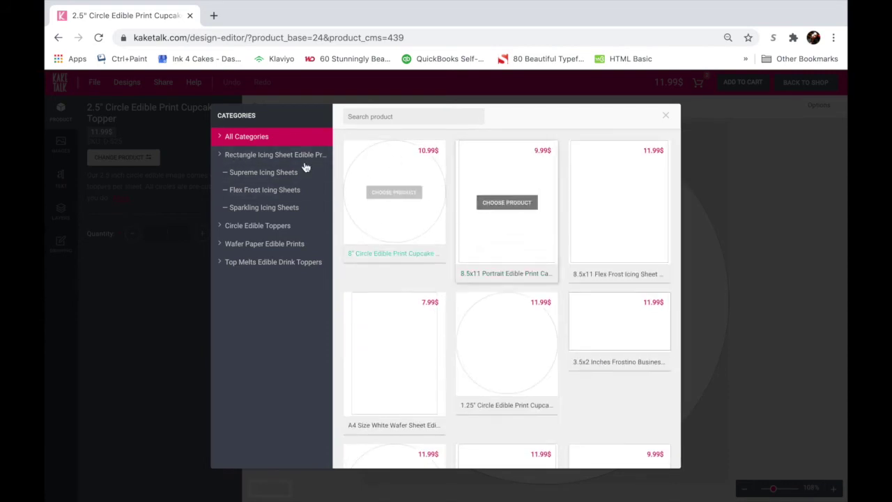
click(58, 147)
click(59, 147)
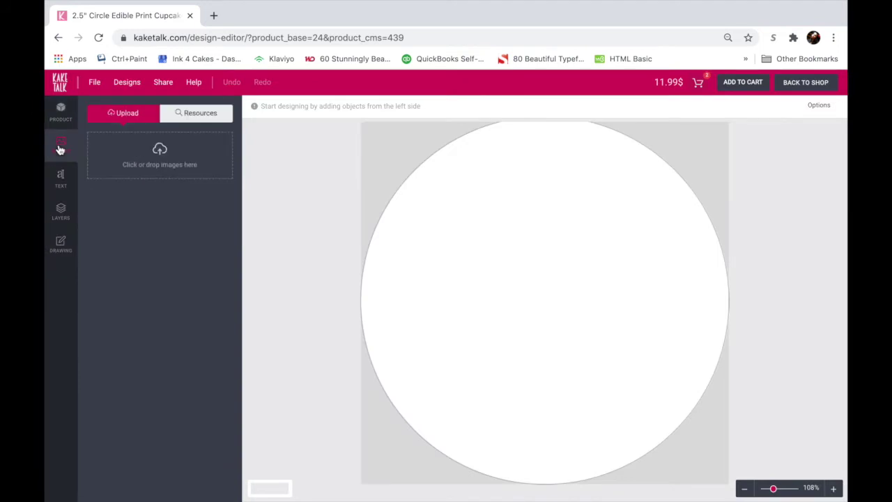
Step: Upload UNICORN.jpg, place it on the topper and nudge it slightly up and right
click(157, 160)
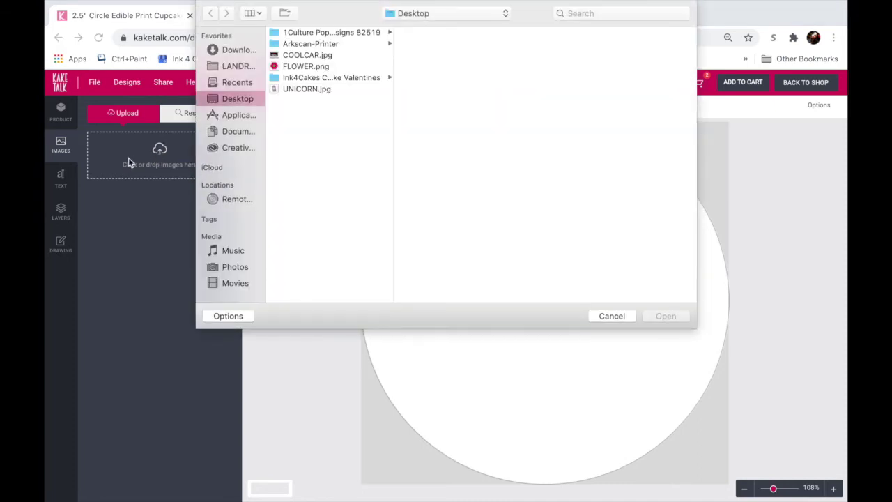
click(340, 89)
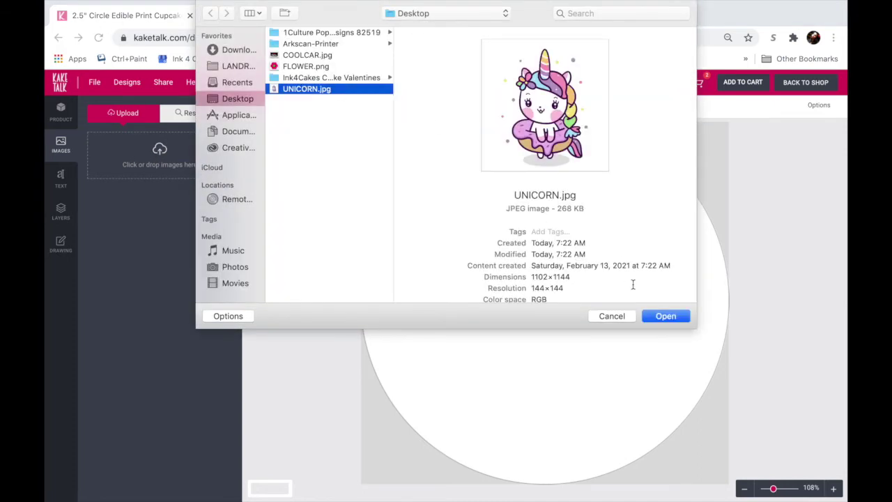
click(666, 316)
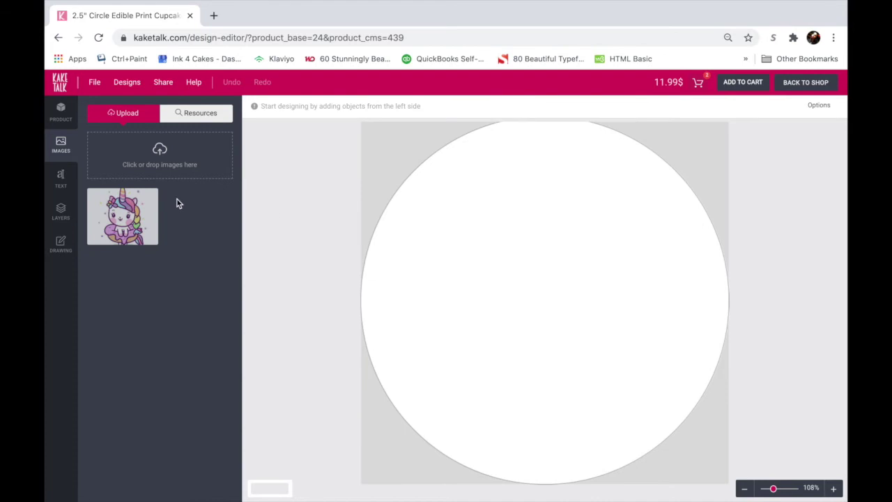
click(137, 228)
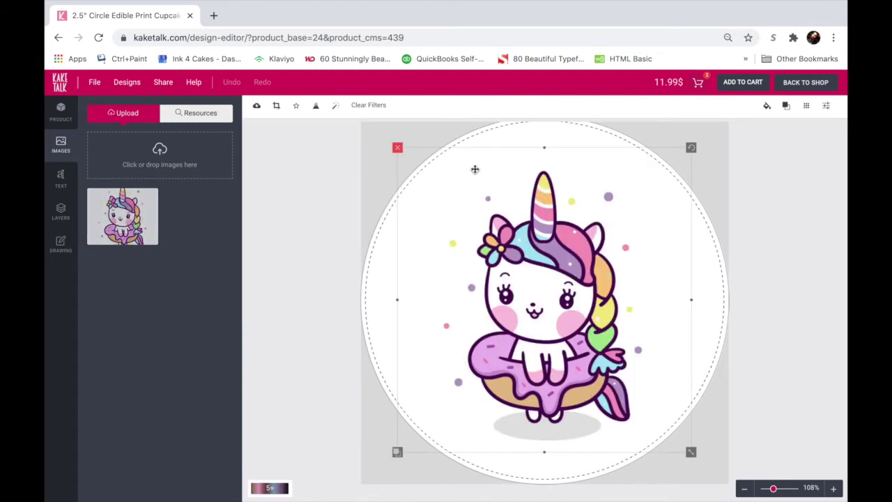
drag(513, 288, 518, 281)
click(189, 117)
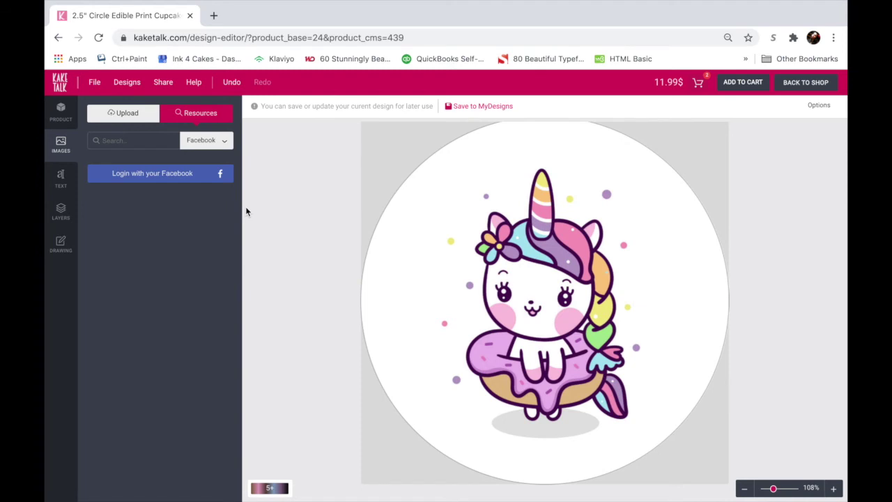
Step: Add the Lobster font from the font library to the text fonts list
click(60, 180)
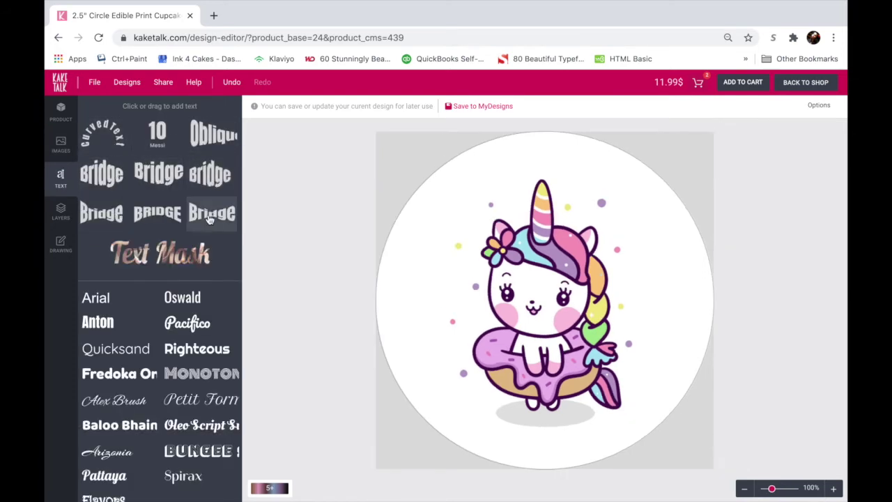
scroll(227, 305, down, 1)
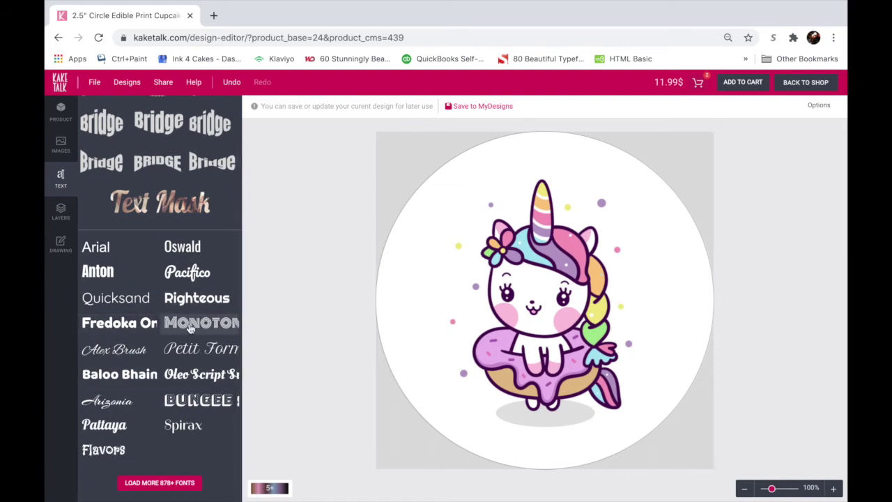
scroll(155, 279, up, 1)
scroll(155, 279, down, 1)
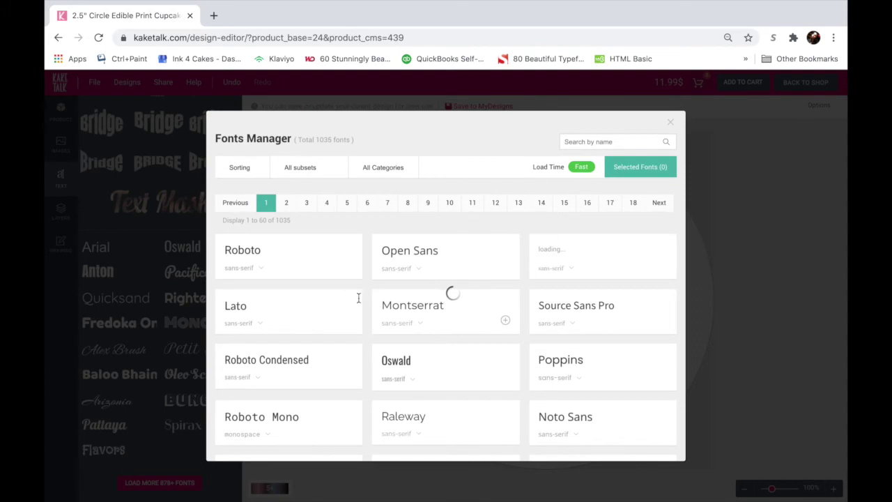
scroll(475, 381, down, 1)
scroll(475, 382, down, 10)
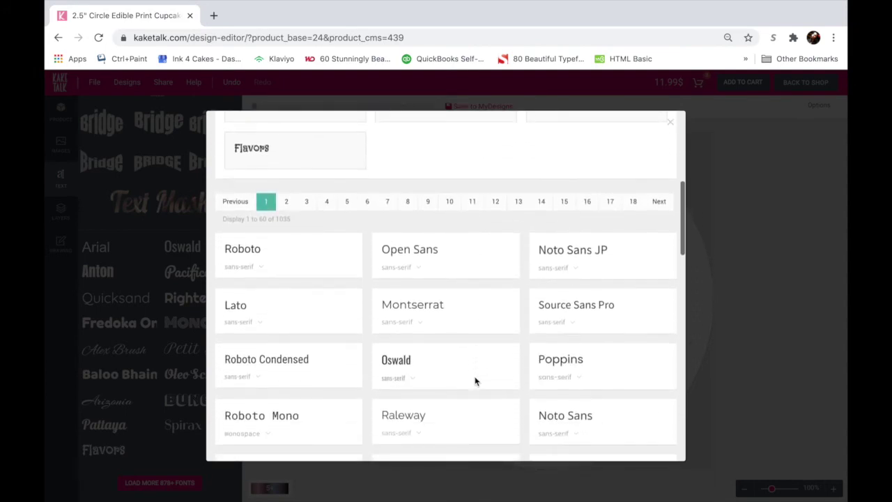
scroll(475, 381, down, 10)
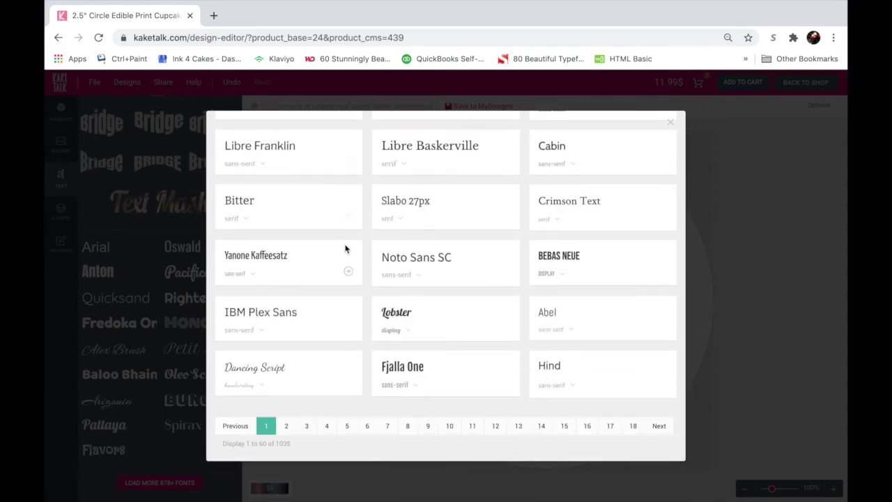
scroll(348, 250, up, 1)
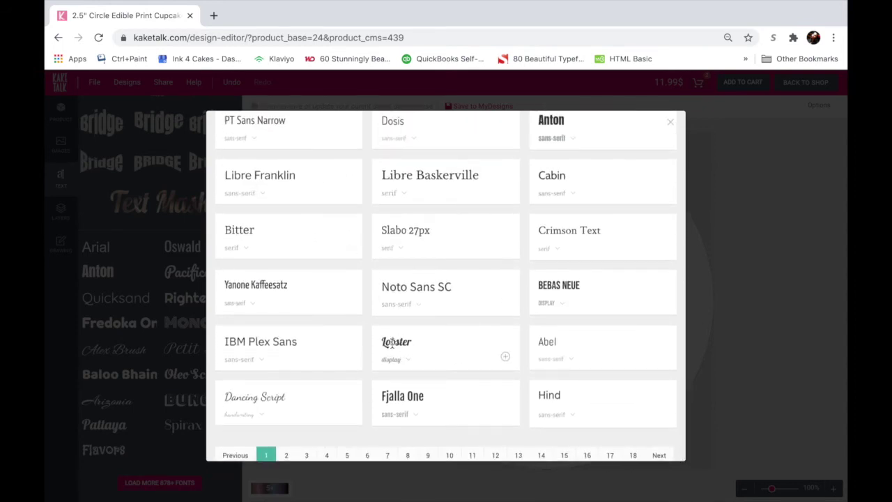
click(504, 358)
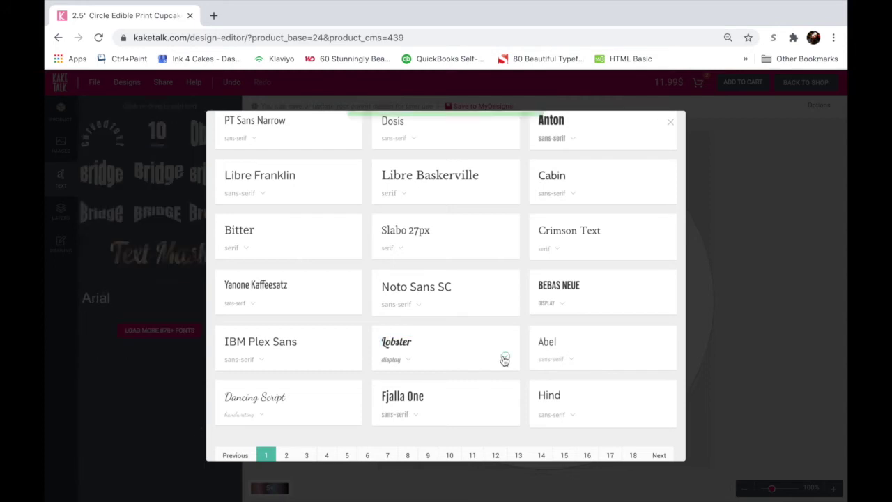
click(747, 362)
scroll(92, 427, down, 1)
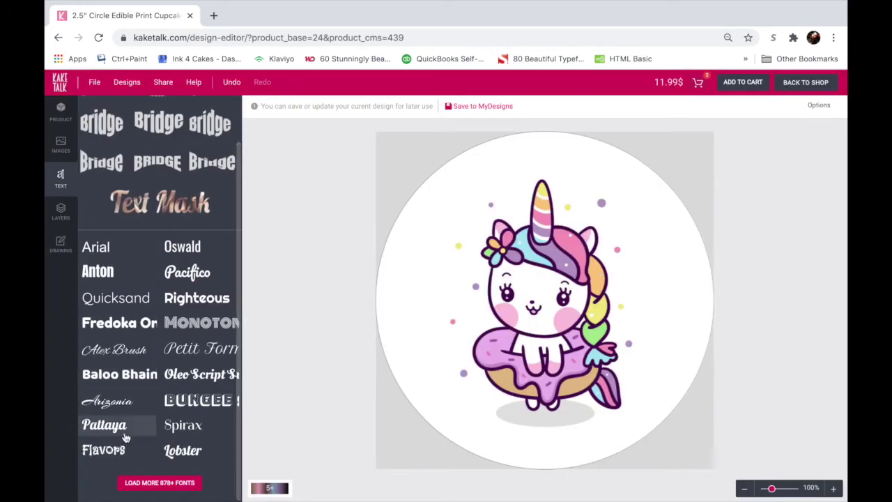
Step: Add a Lobster text, enlarge it across the unicorn, and try uppercase then lowercase
click(182, 451)
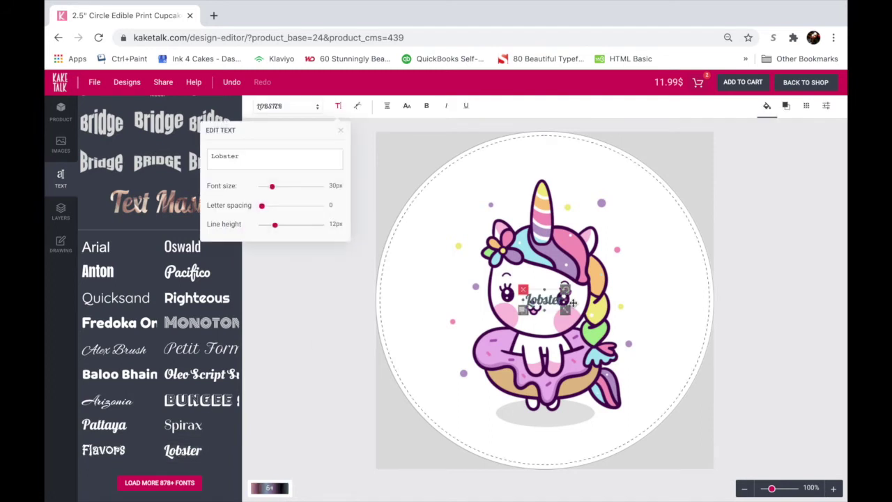
drag(567, 311, 637, 365)
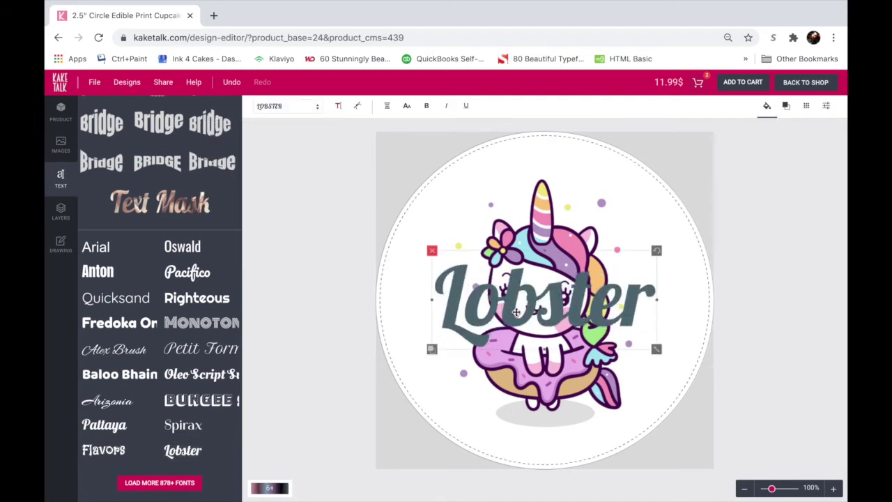
click(407, 107)
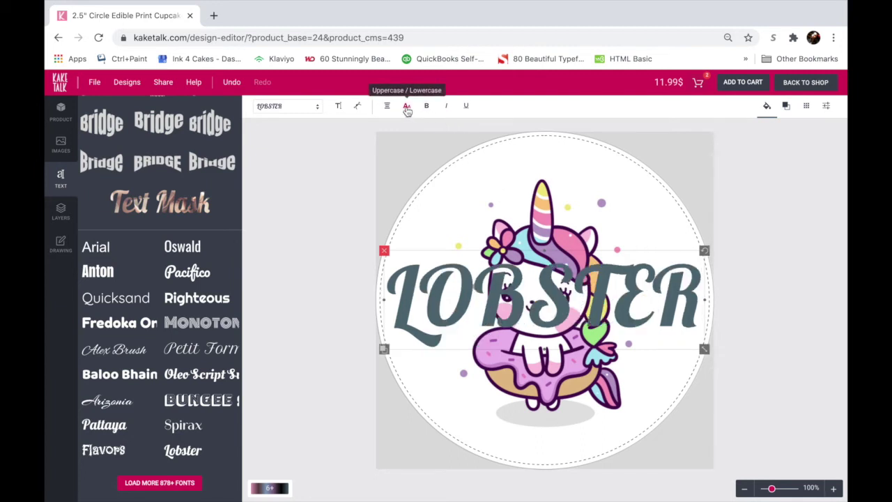
click(407, 107)
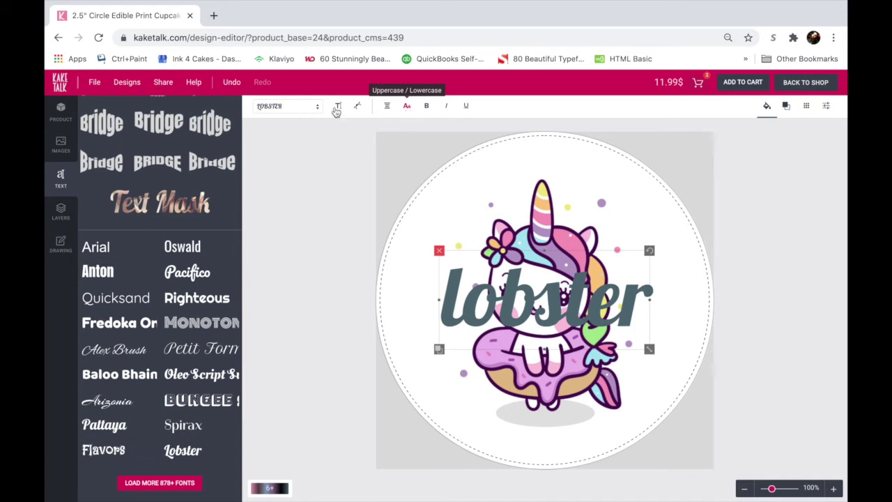
scroll(191, 139, up, 2)
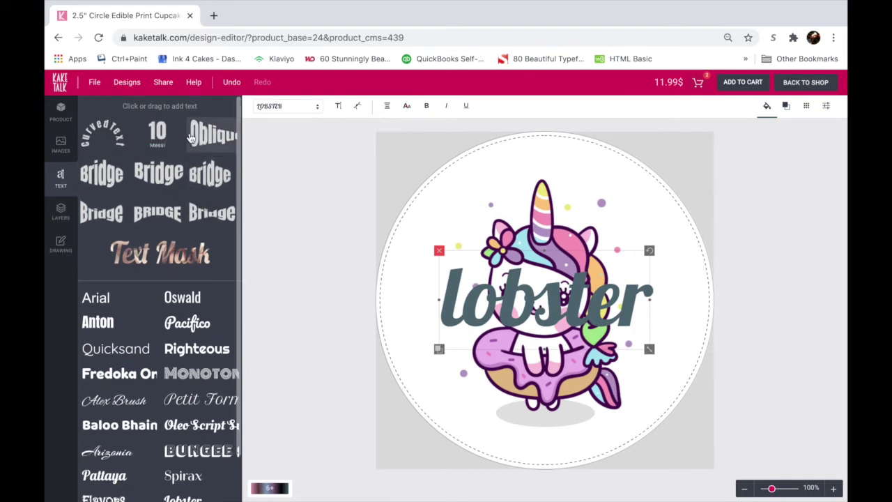
Step: Try bold, italic and underline on the text, then select its wording in Edit Text
click(426, 108)
click(426, 108)
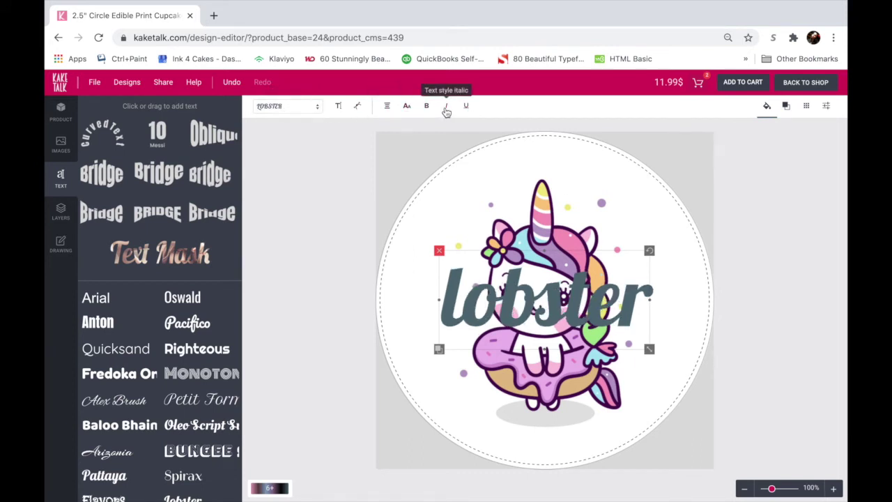
click(446, 108)
click(466, 107)
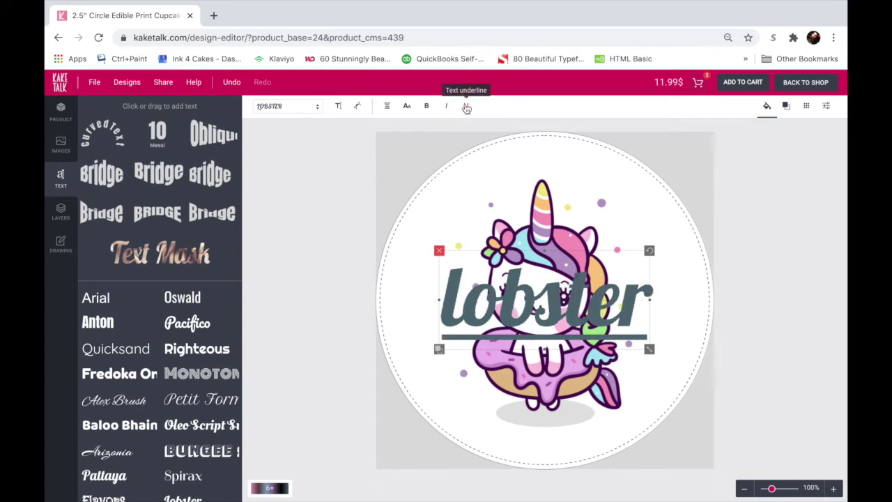
click(467, 107)
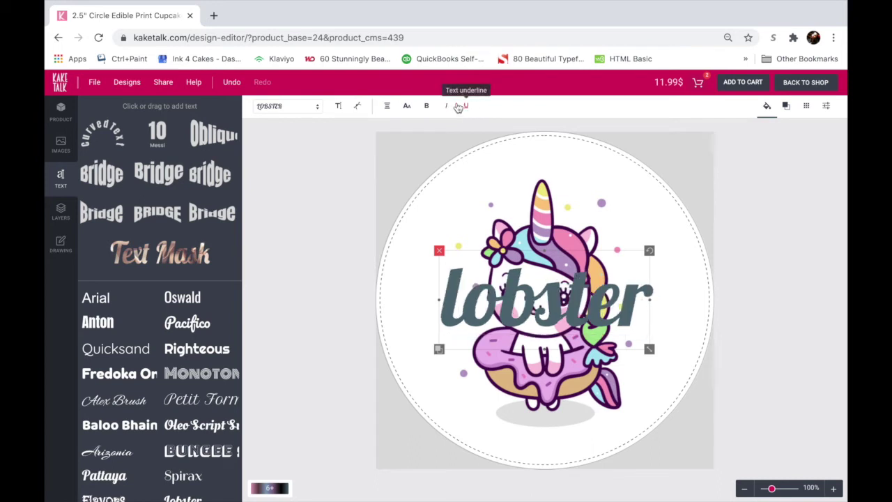
click(338, 107)
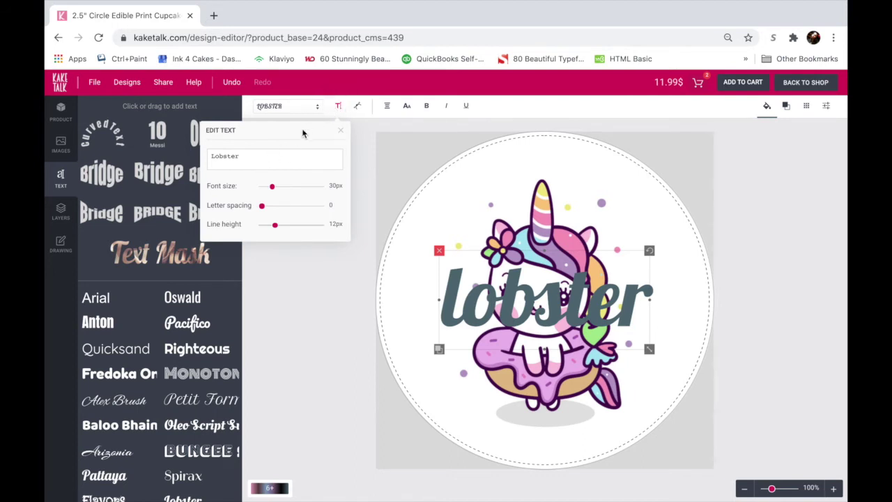
double_click(252, 157)
Step: Change the wording to 'Happy Birthday' at 15px, fixing the 'Birthfay' typo
text(h)
key(BackSpace)
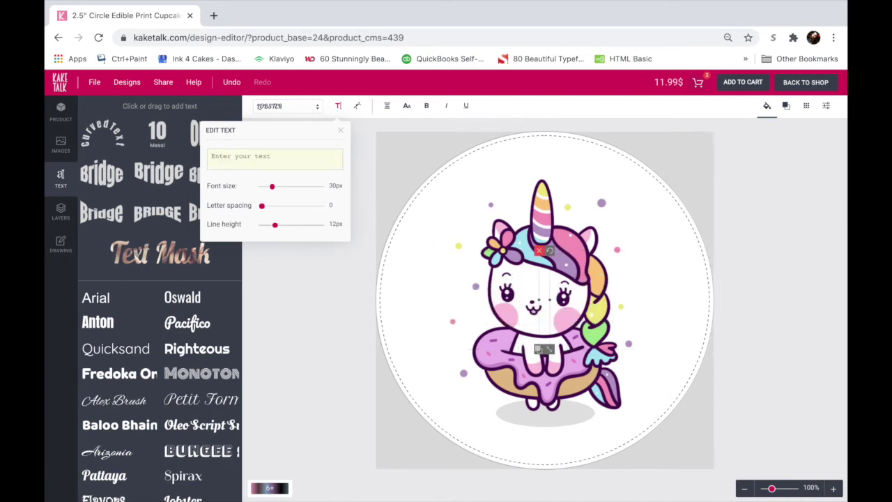
text(Ha)
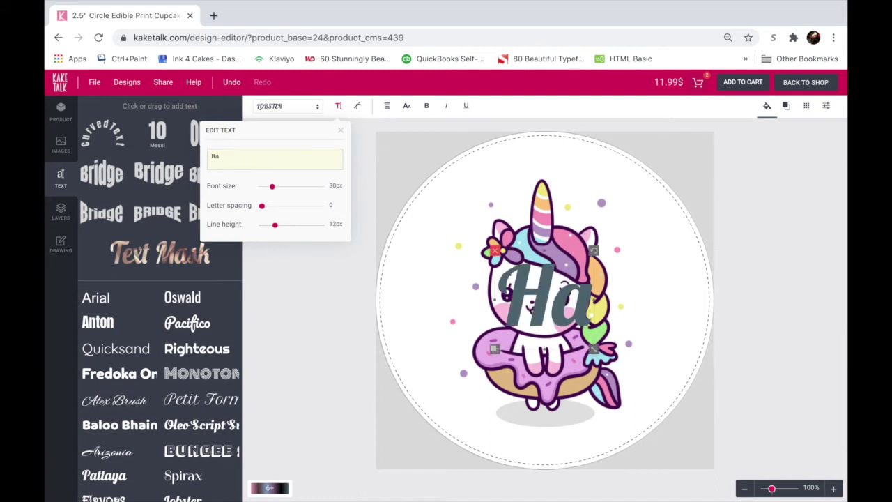
text(ppy )
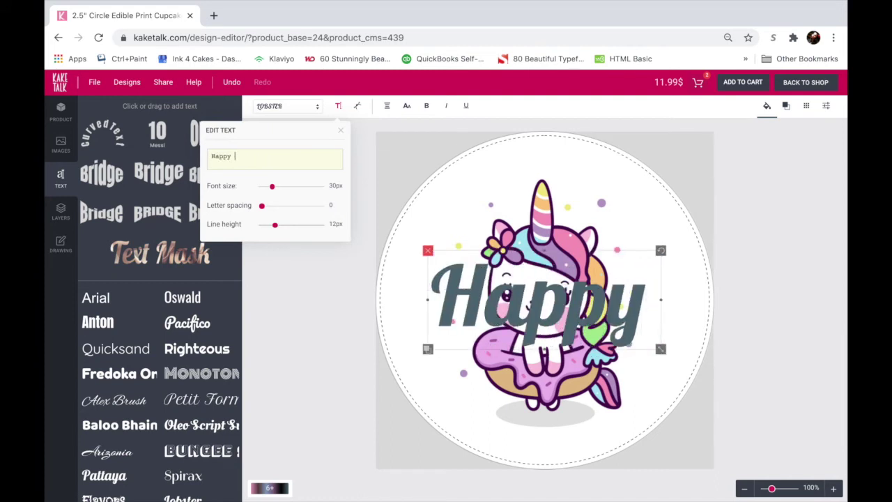
text(Birth)
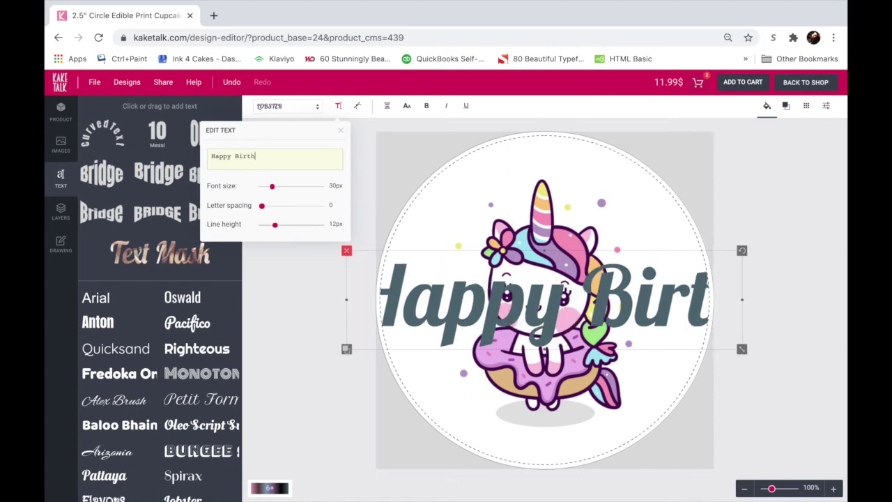
text(day)
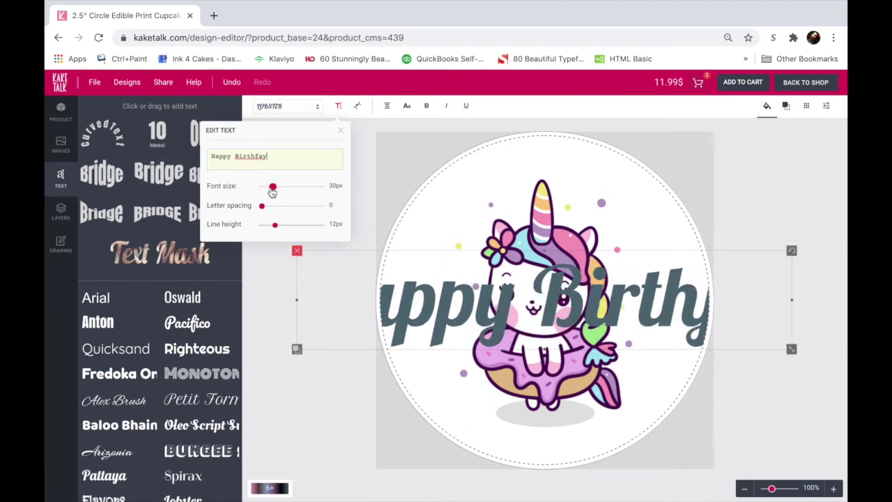
drag(272, 191, 267, 191)
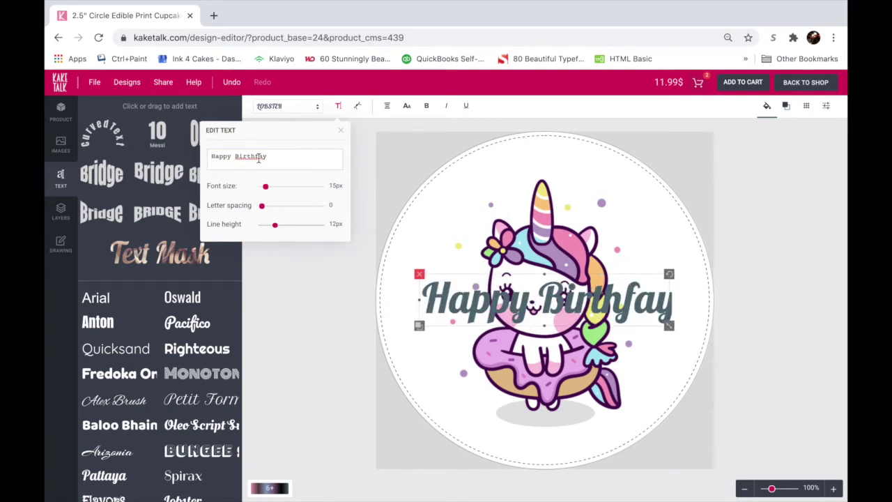
click(257, 156)
key(BackSpace)
text(d)
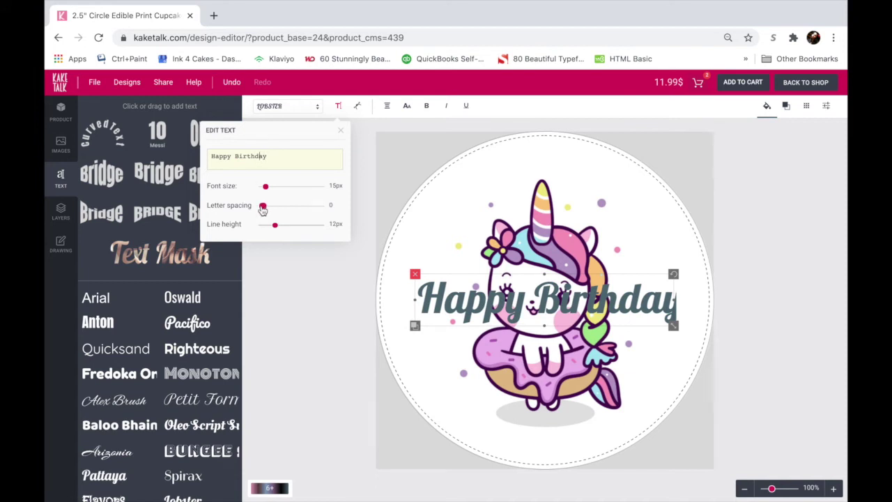
Step: Shrink the Happy Birthday text box so it sits across the unicorn's head
mouse_move(263, 209)
mouse_down()
mouse_move(285, 206)
mouse_move(269, 206)
mouse_up()
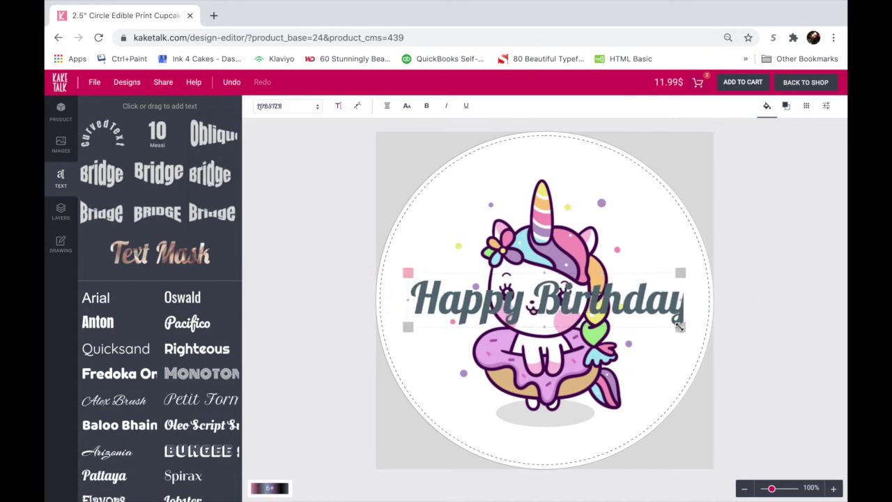
drag(680, 326, 665, 323)
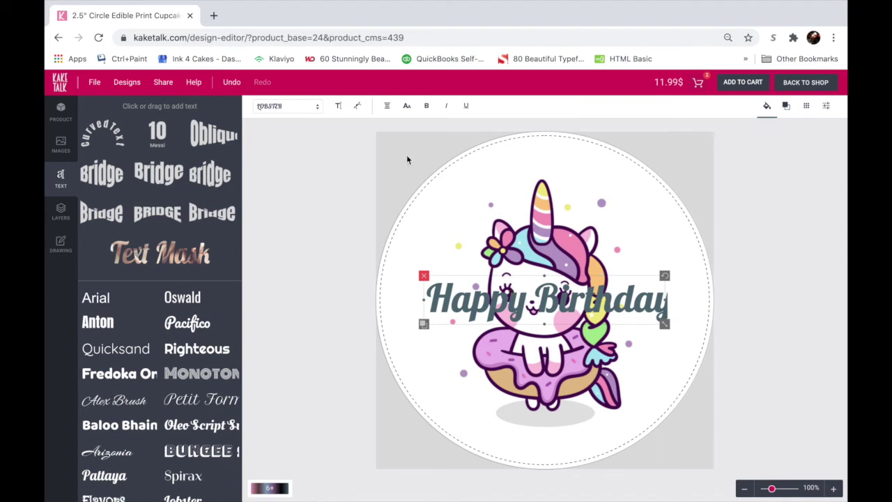
click(316, 174)
Step: Raise 'Happy Birthday' above the unicorn and fill it magenta #ff36dd, saving that swatch
click(589, 310)
drag(640, 305, 627, 239)
click(767, 106)
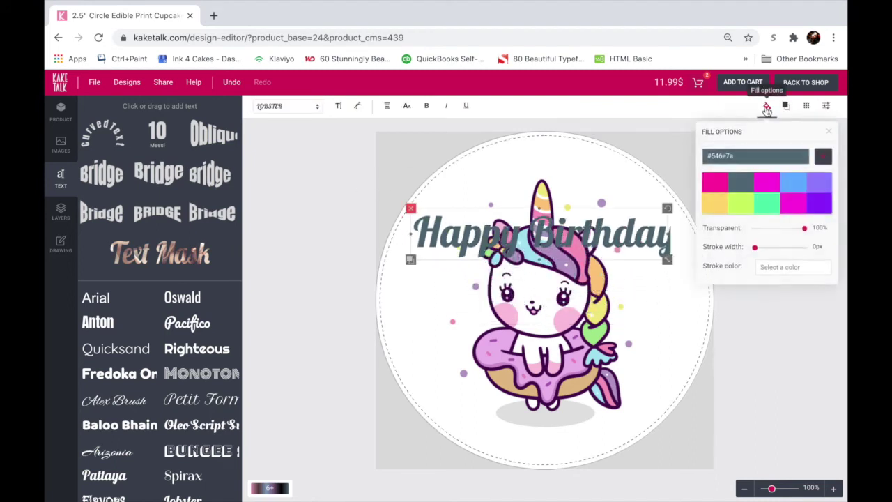
click(706, 183)
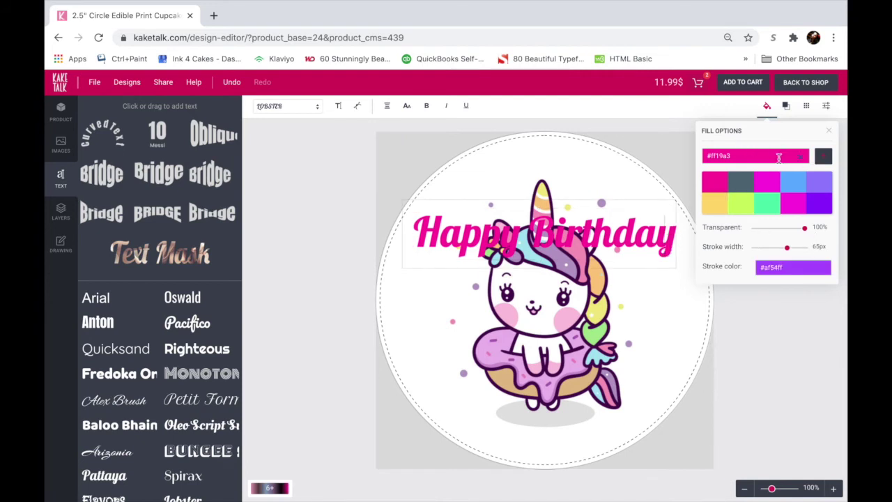
click(779, 158)
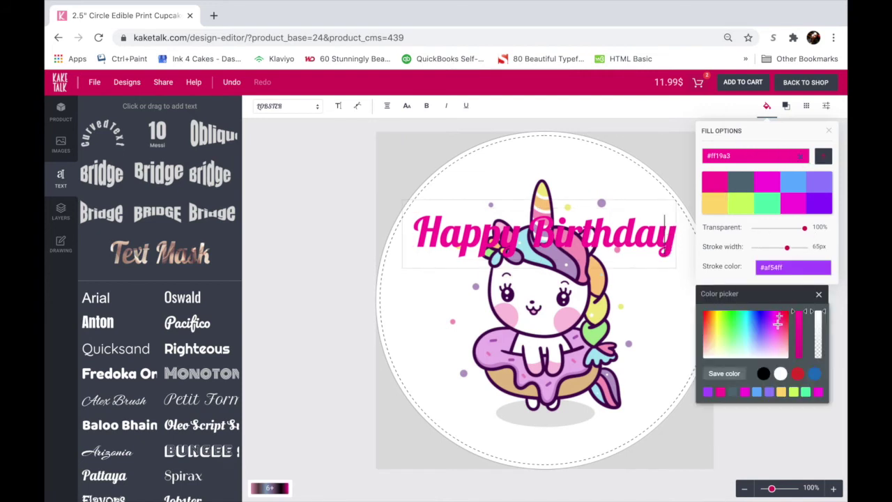
mouse_move(779, 320)
mouse_down()
mouse_move(764, 320)
mouse_move(776, 320)
mouse_up()
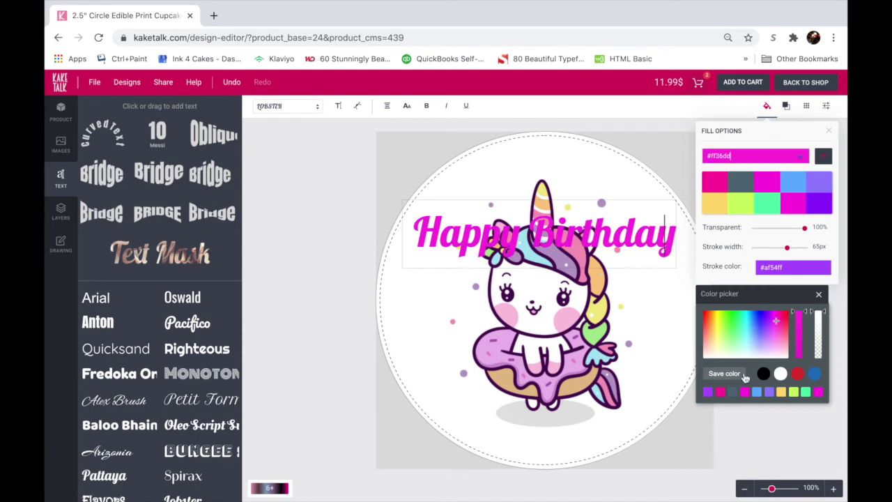
click(726, 376)
click(819, 293)
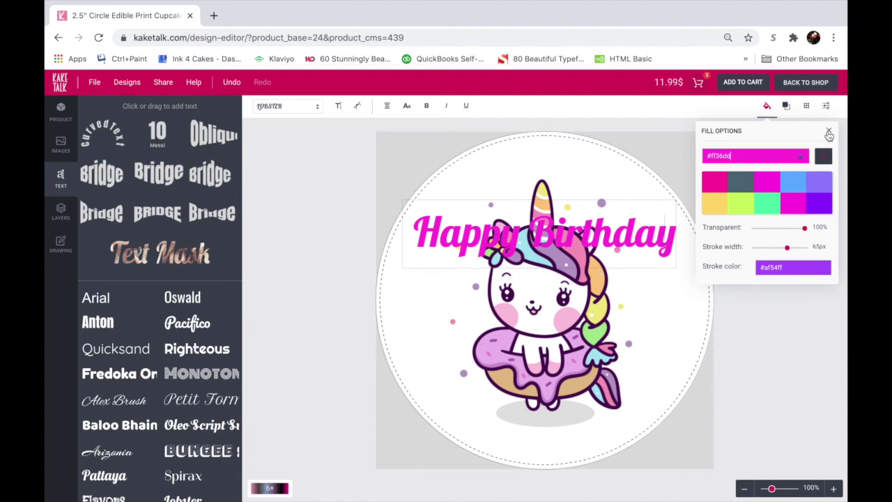
click(829, 133)
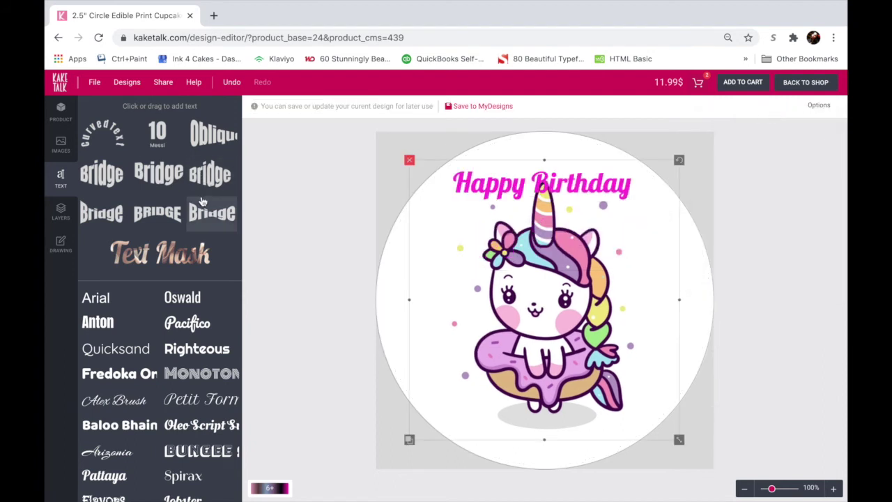
Step: Add an enlarged Bridge text preset, change its wording to the birthday child's name, and bold it
click(116, 179)
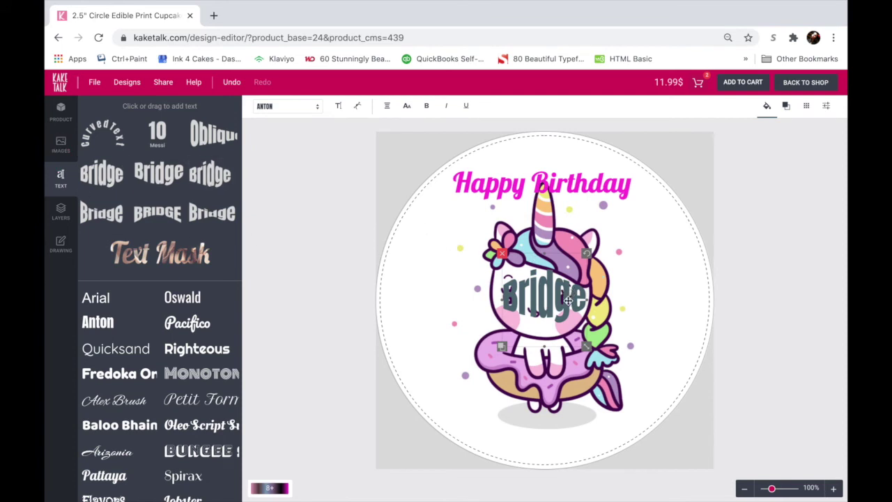
drag(586, 347, 641, 406)
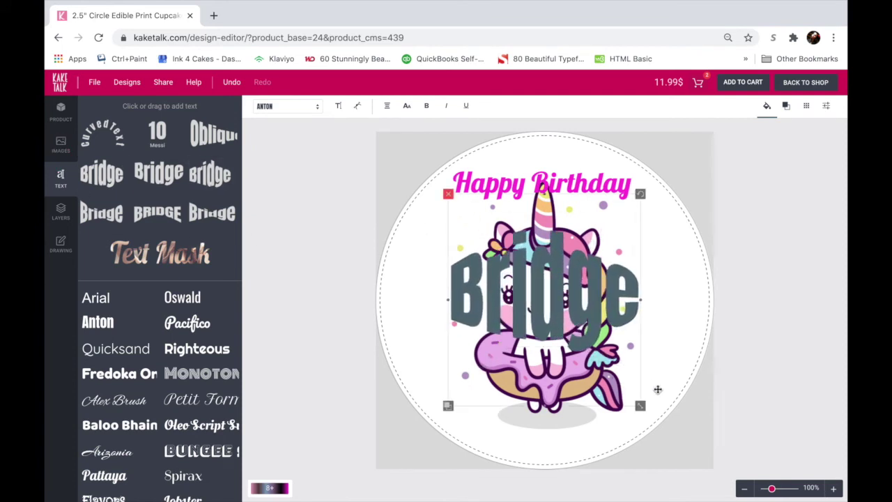
click(340, 108)
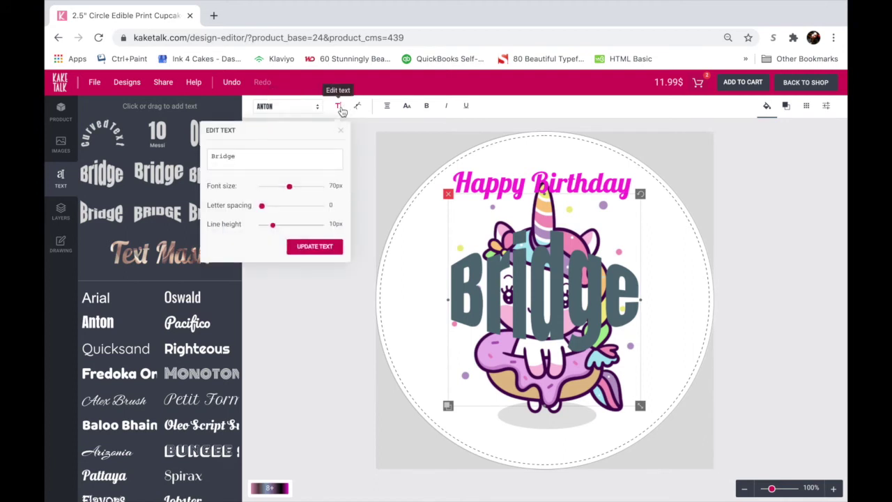
double_click(247, 161)
text(Abby)
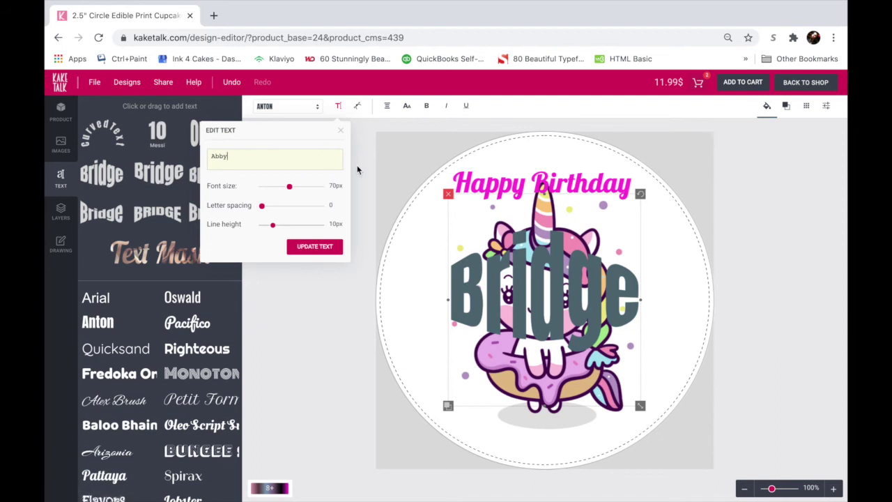
click(306, 252)
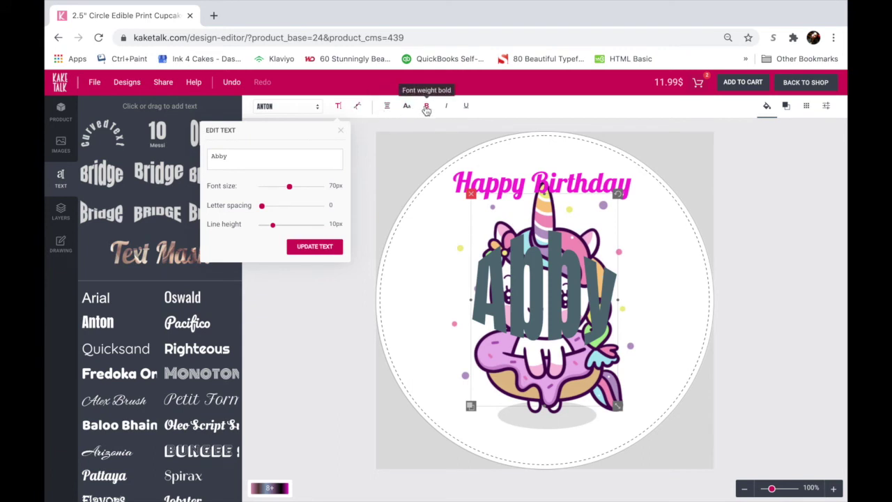
click(427, 109)
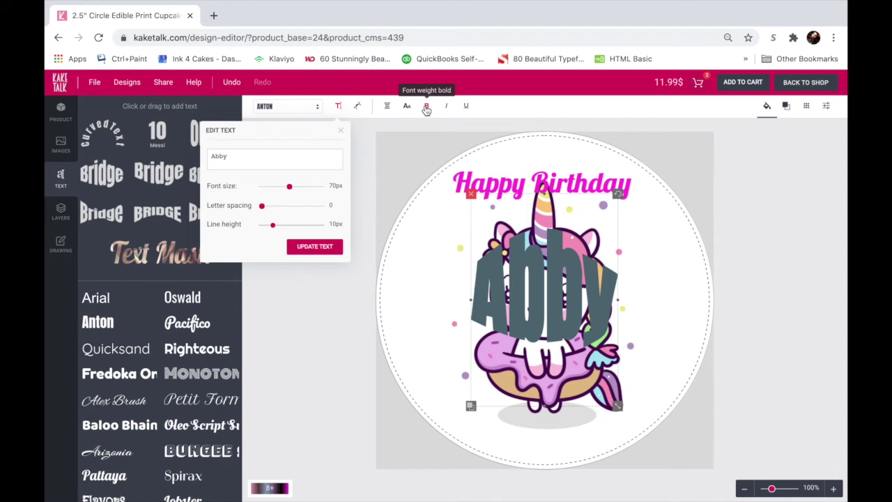
Step: Fill the name text dark purple #611b7a and save that shade as a swatch
click(768, 107)
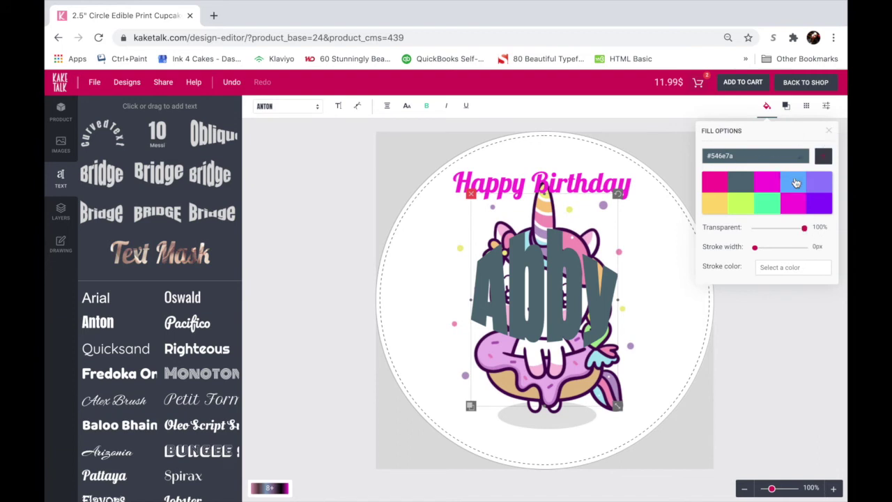
click(732, 156)
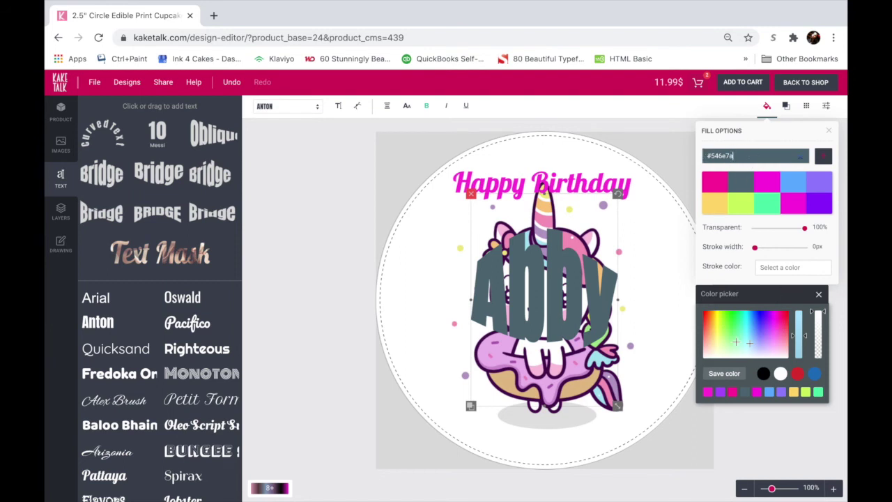
mouse_move(761, 336)
mouse_down()
mouse_move(745, 310)
mouse_move(788, 320)
mouse_up()
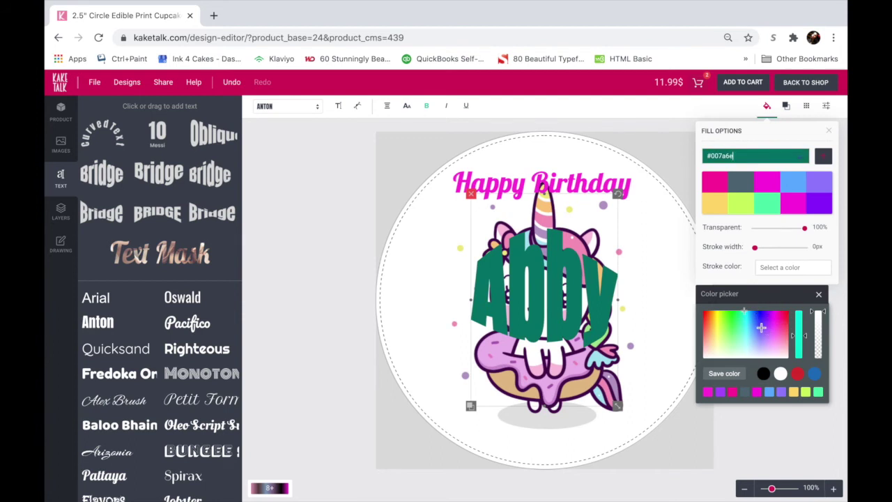
drag(761, 326, 770, 322)
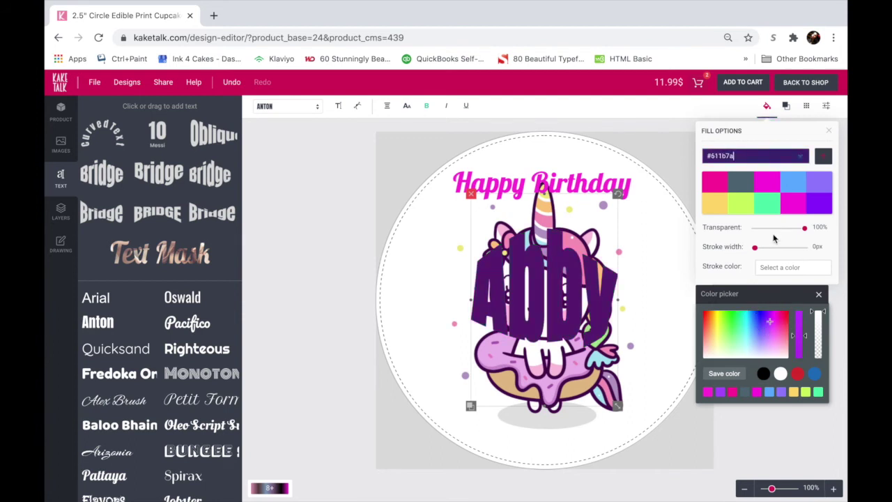
click(725, 373)
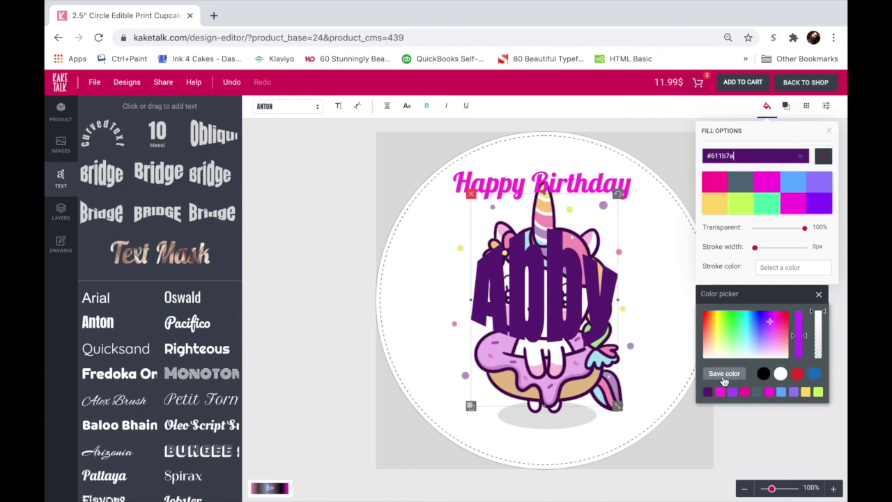
click(819, 292)
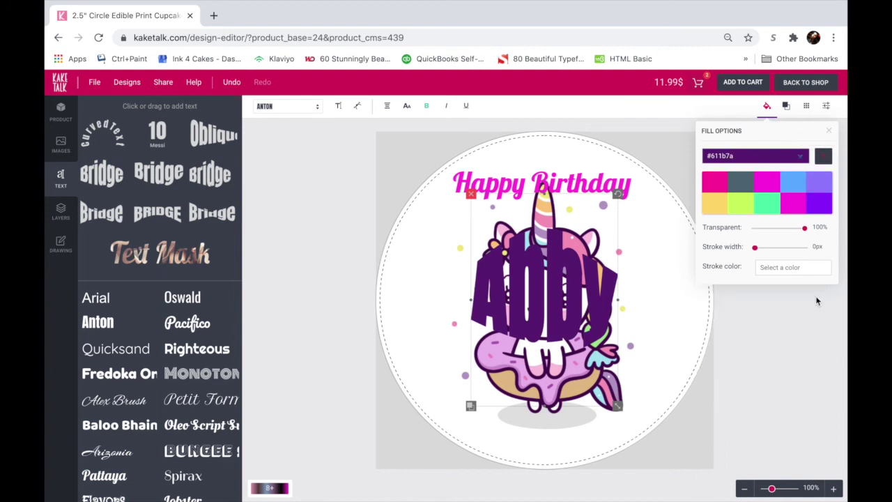
click(828, 131)
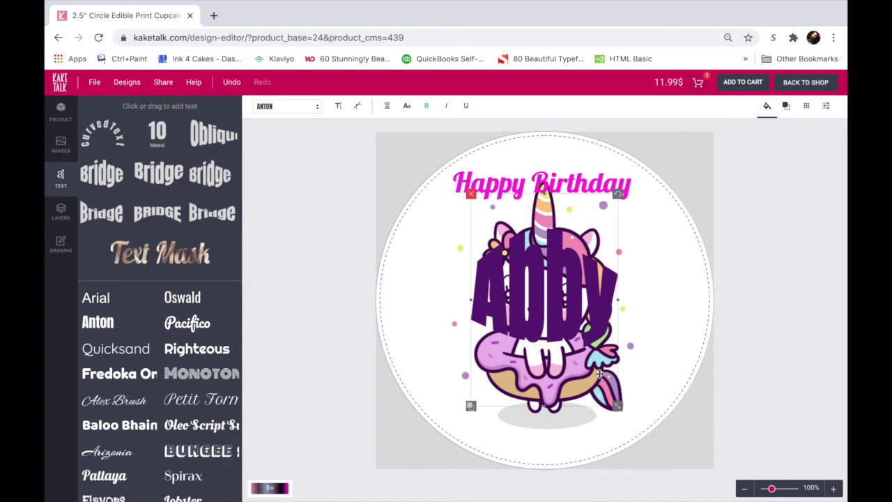
Step: Shrink the name text and move it down to the bottom of the circle
drag(617, 408, 591, 367)
drag(556, 286, 559, 413)
click(779, 353)
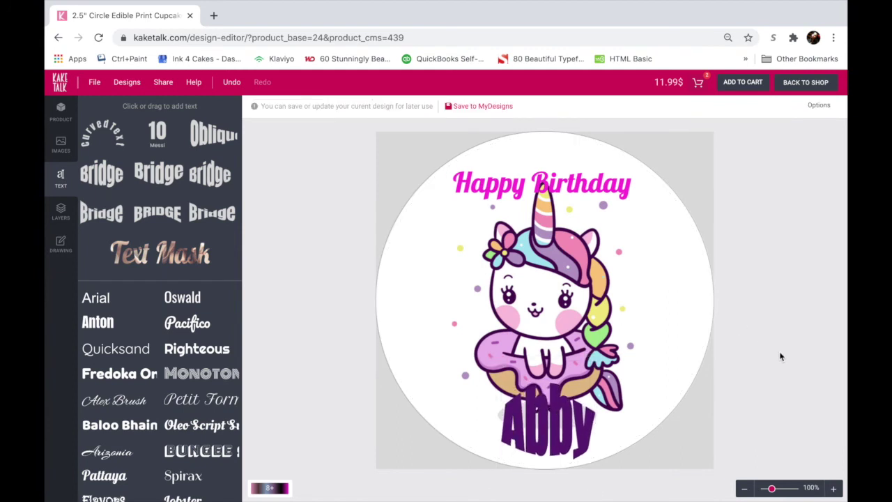
Step: Shrink UNICORN.jpg and raise it between Happy Birthday and the name text
click(60, 218)
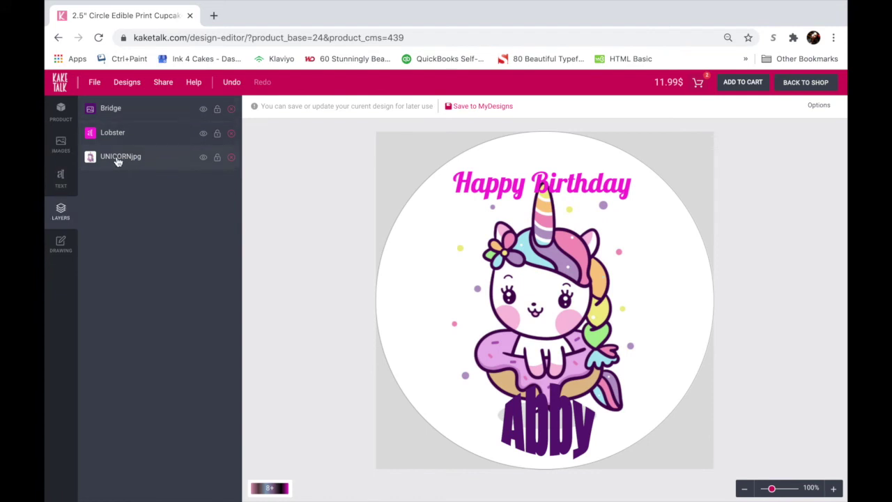
click(141, 158)
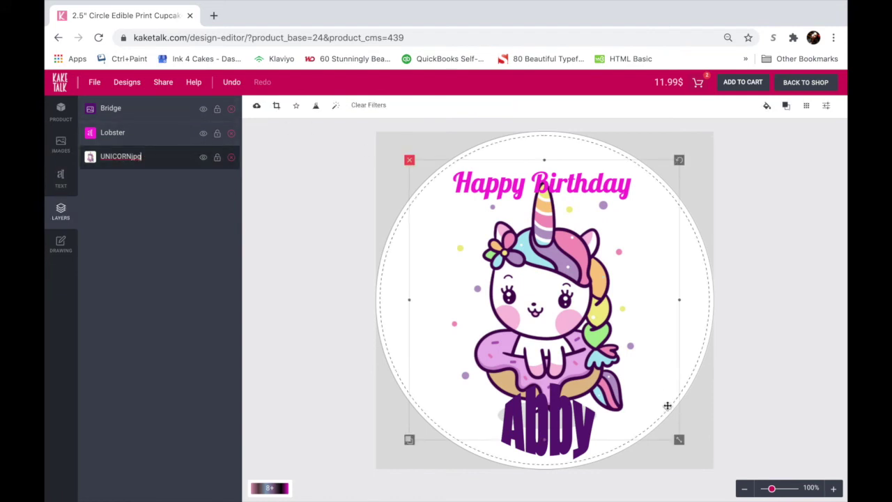
drag(679, 440, 644, 403)
drag(539, 302, 548, 272)
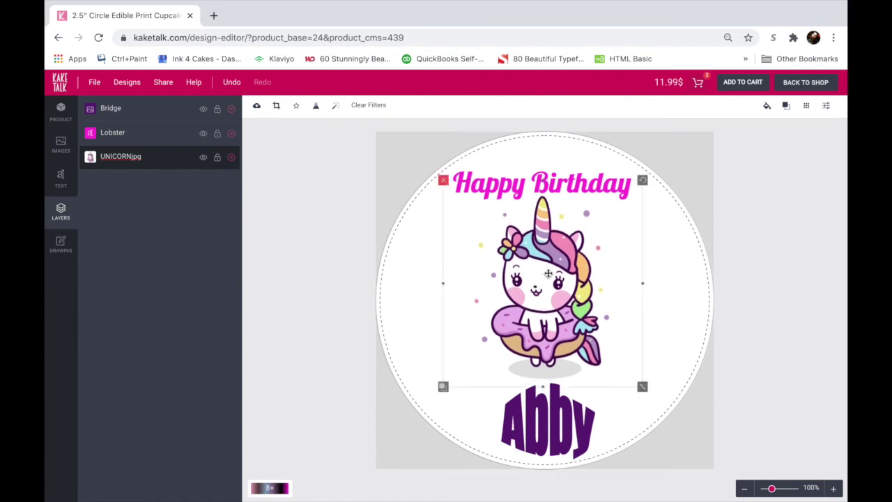
click(287, 171)
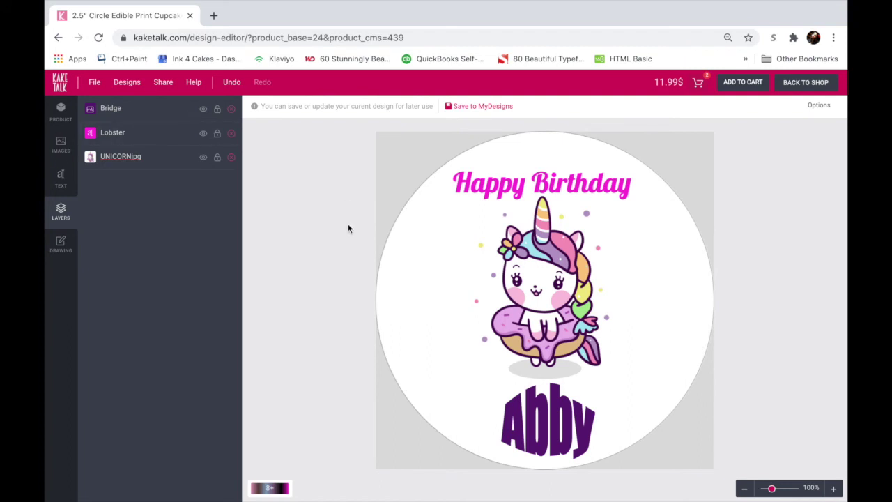
click(60, 245)
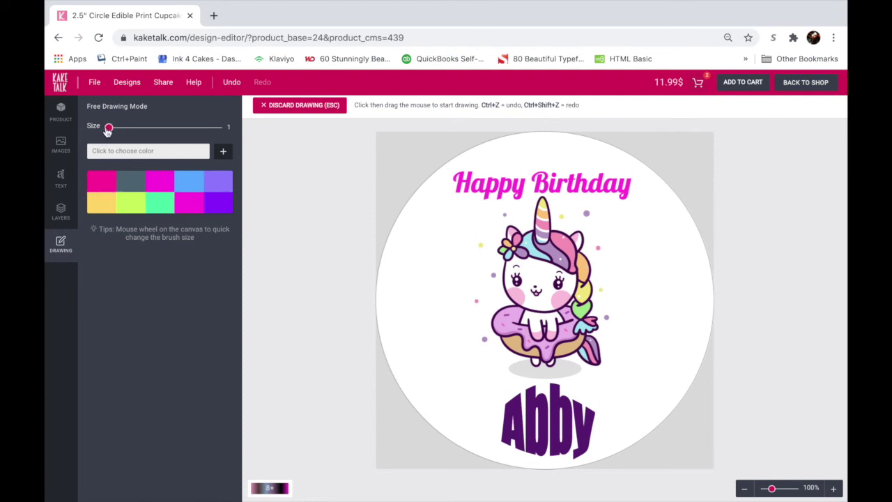
Step: Test a size 18 brush stroke, undo it, and set the brush size to 3
drag(109, 128, 126, 128)
mouse_move(667, 285)
mouse_down()
mouse_move(638, 277)
mouse_move(656, 318)
mouse_up()
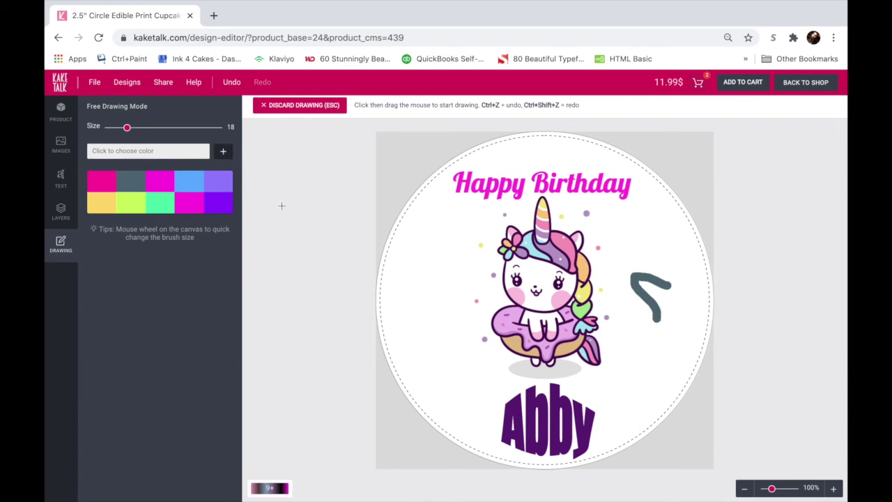
click(232, 83)
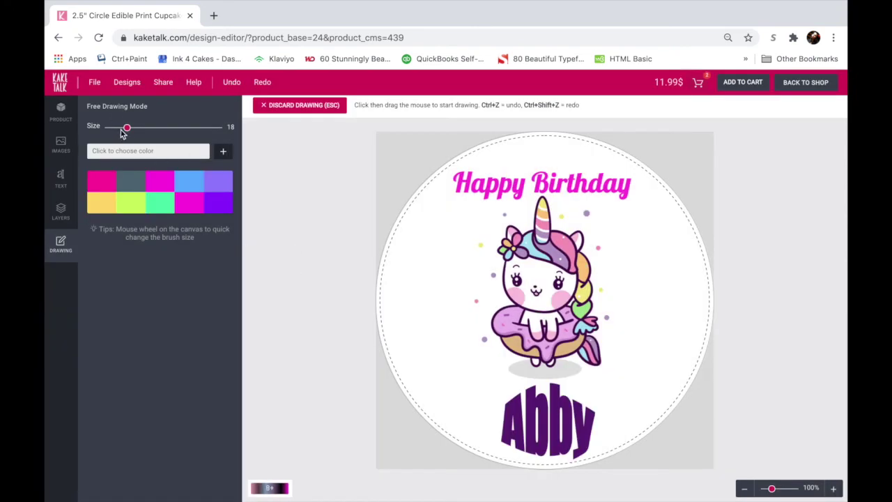
drag(126, 130, 112, 131)
Step: Set the brush colour to purple #a44aff and save it as a swatch
click(126, 152)
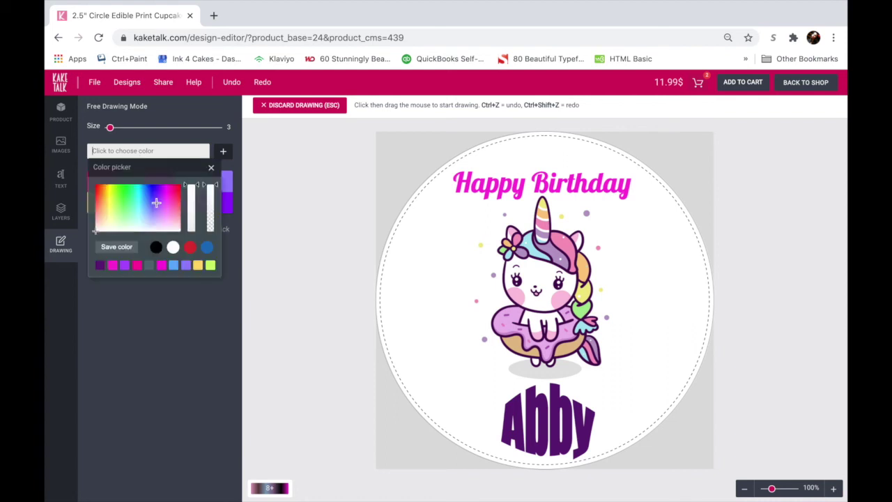
click(158, 198)
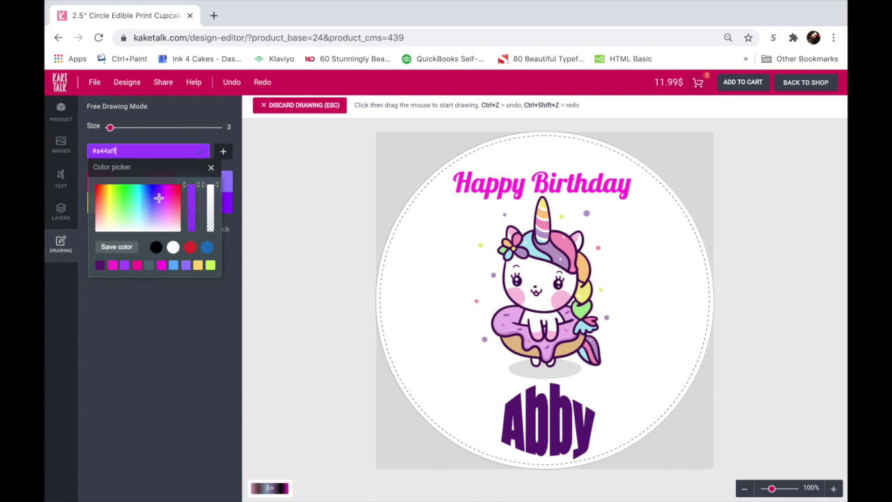
click(120, 250)
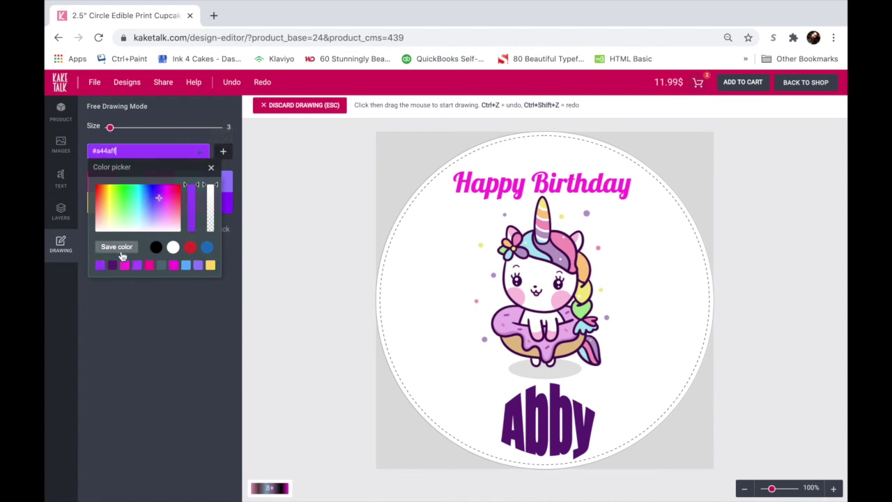
click(211, 168)
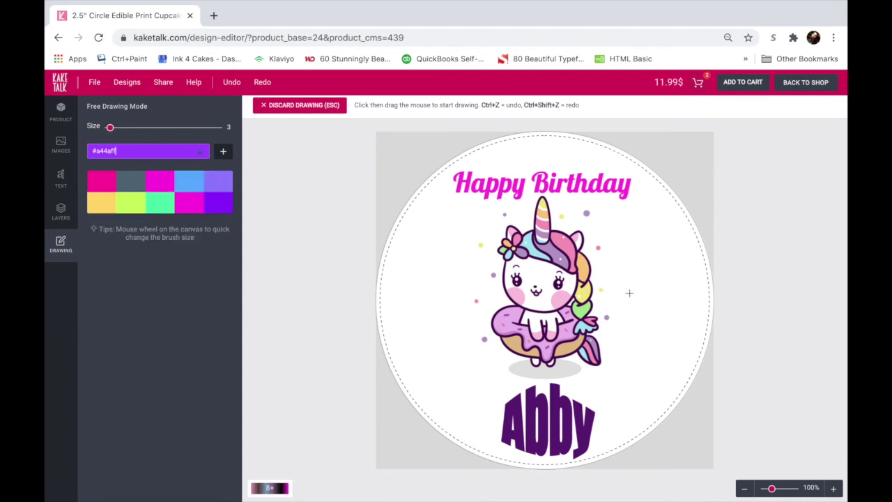
Step: Draw a heart and the word 'mom' to the right of the unicorn
mouse_move(630, 293)
mouse_down()
mouse_move(613, 292)
mouse_move(639, 304)
mouse_up()
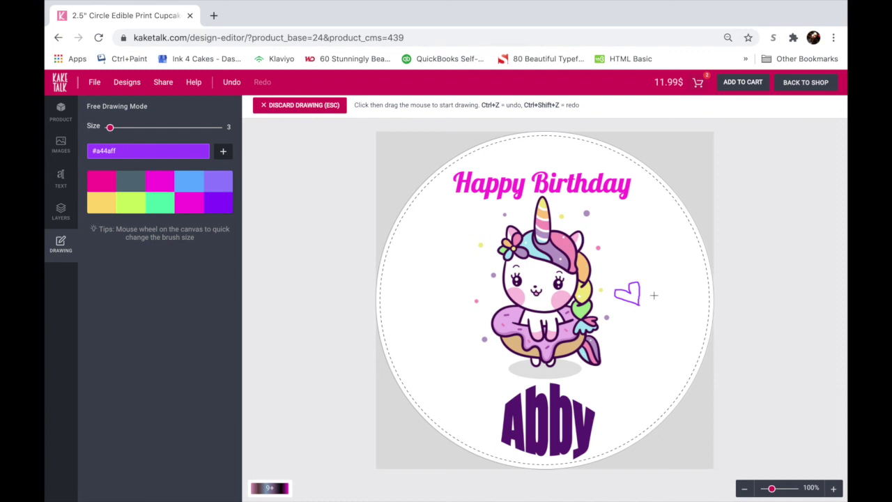
mouse_move(646, 295)
mouse_down()
mouse_move(648, 279)
mouse_move(655, 284)
mouse_move(660, 275)
mouse_move(666, 287)
mouse_move(683, 270)
mouse_move(677, 258)
mouse_move(686, 269)
mouse_move(691, 261)
mouse_up()
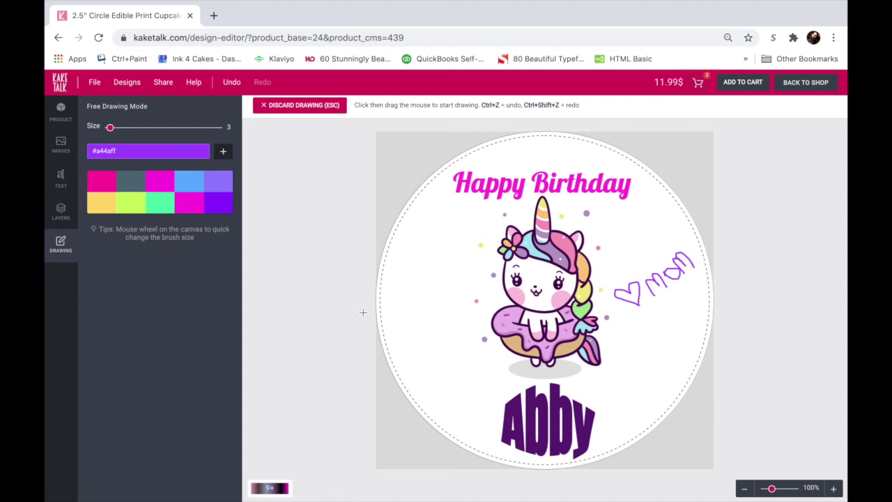
click(55, 218)
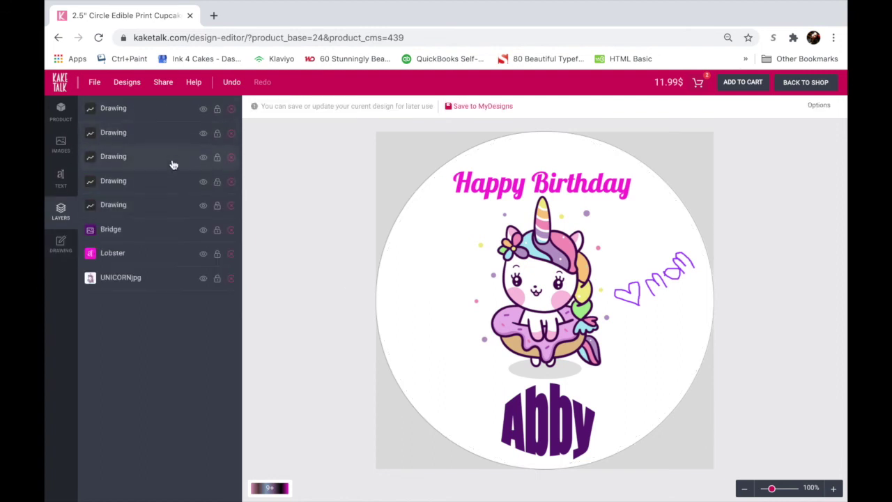
Step: Select each Drawing layer in turn to identify the heart and 'mom' strokes
click(147, 211)
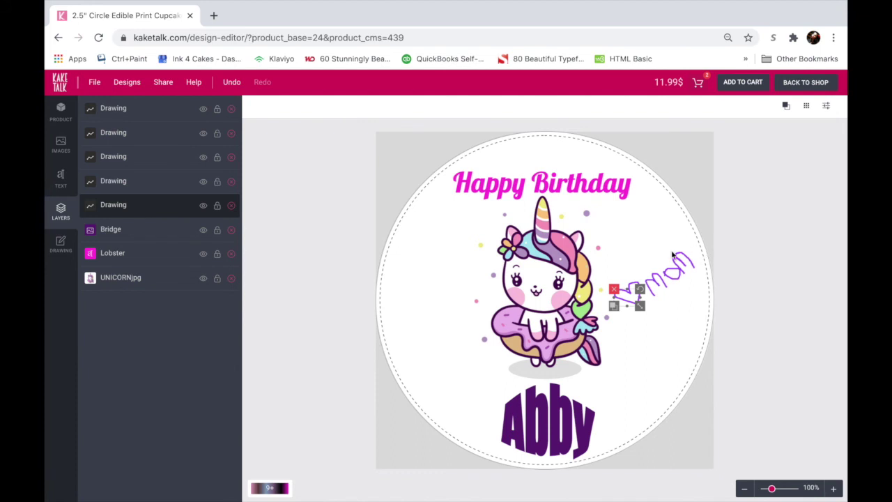
click(131, 111)
click(126, 134)
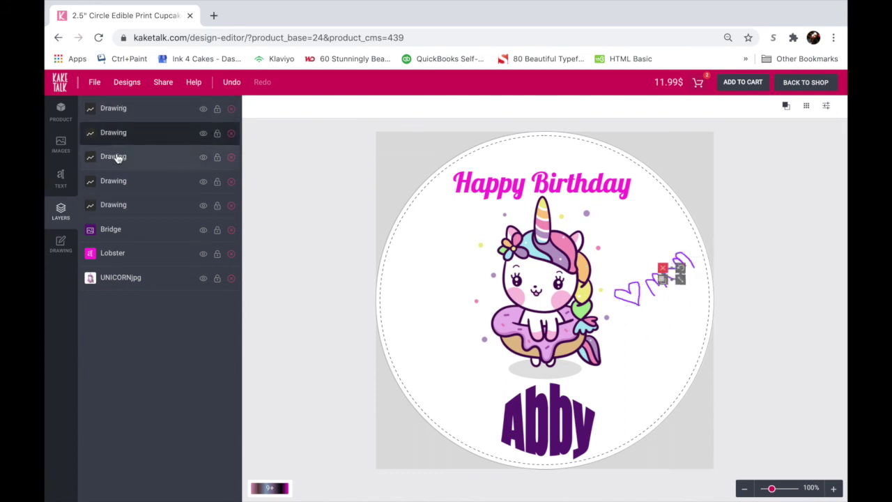
click(115, 158)
click(116, 181)
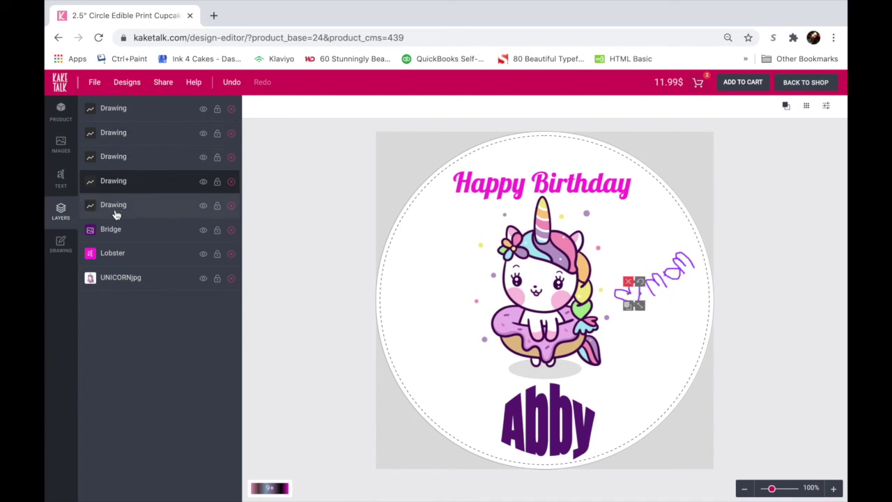
click(116, 206)
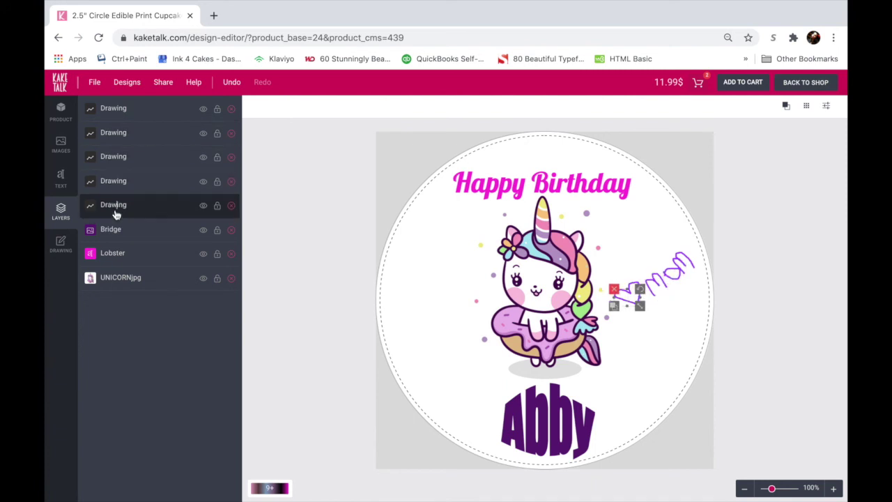
Step: Delete all five Drawing layers, removing the hand-drawn heart and 'mom'
click(232, 205)
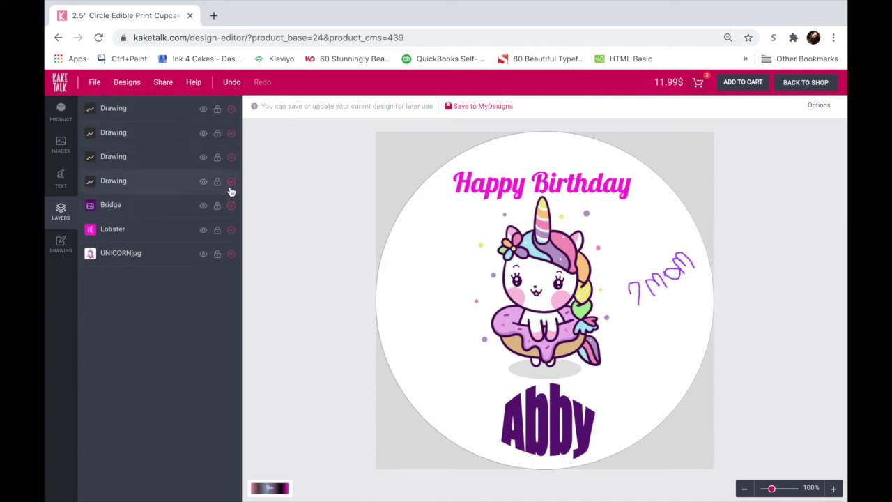
click(231, 182)
click(231, 159)
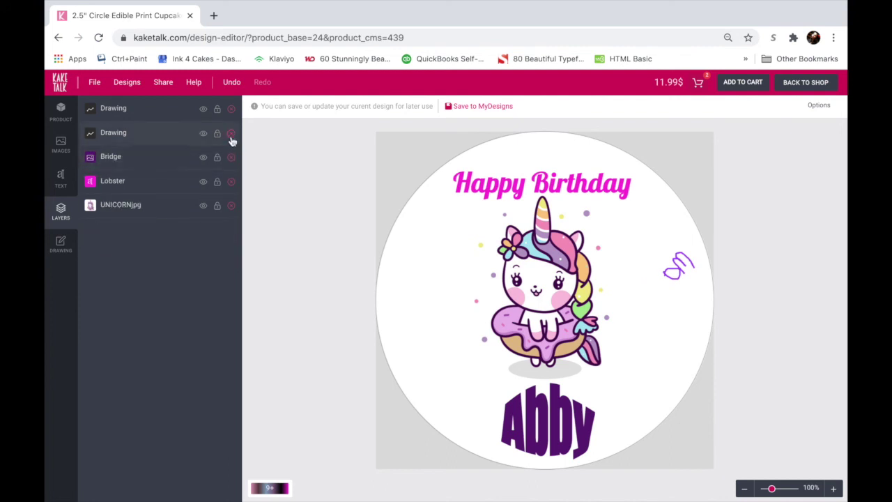
click(231, 132)
click(231, 109)
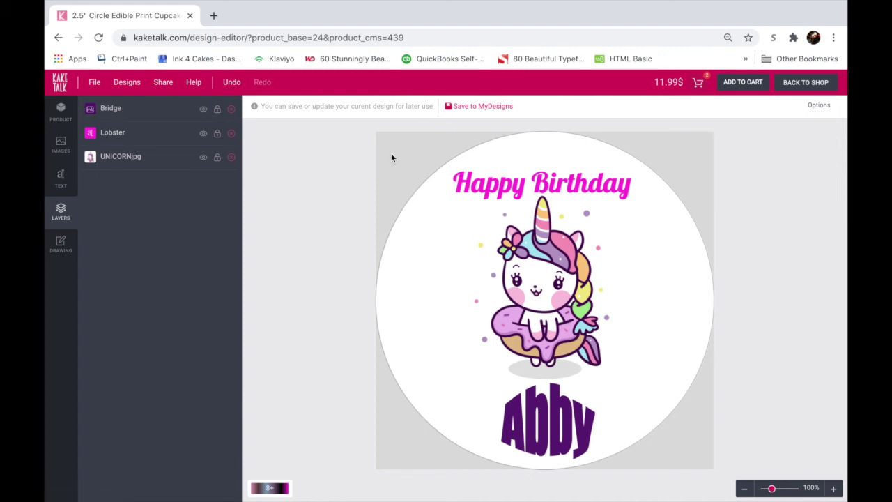
click(743, 82)
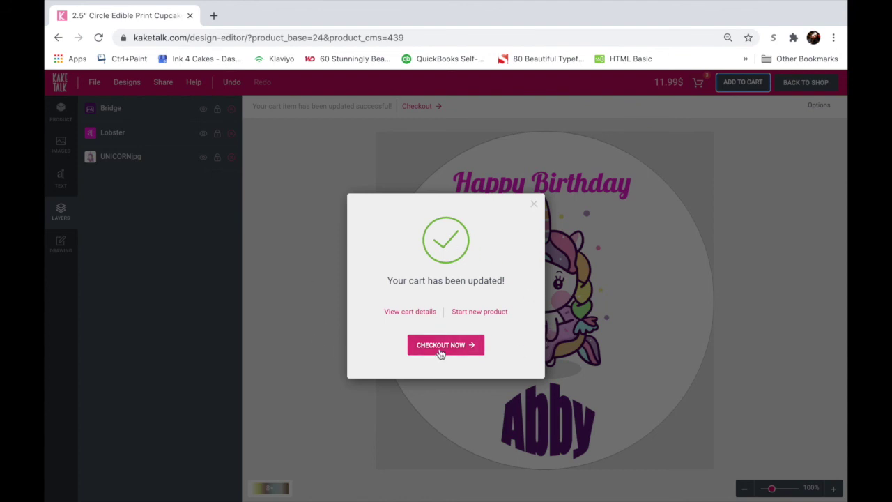
Step: Dismiss the cart confirmation, save the topper to My Designs, and check it in Designs
click(534, 204)
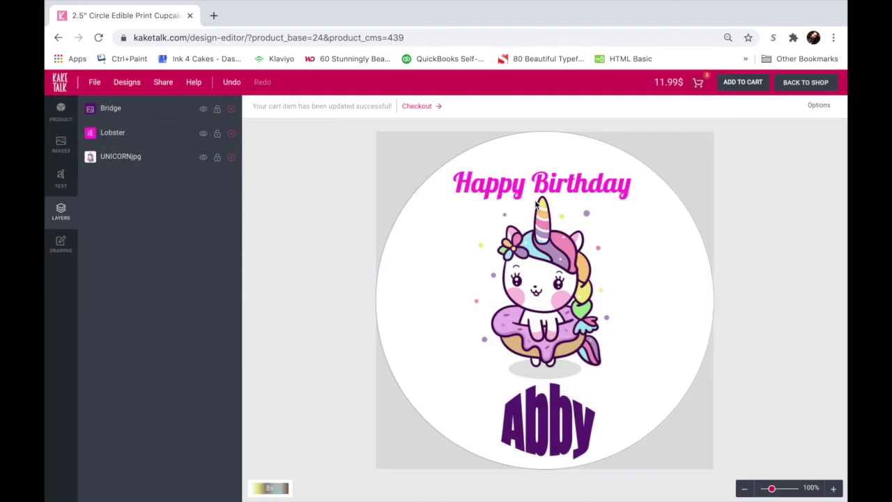
click(95, 83)
click(136, 138)
click(128, 83)
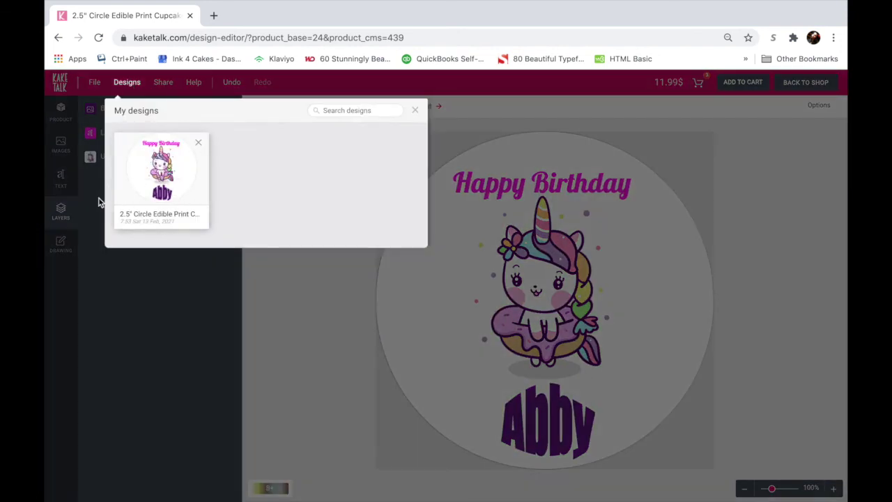
click(414, 110)
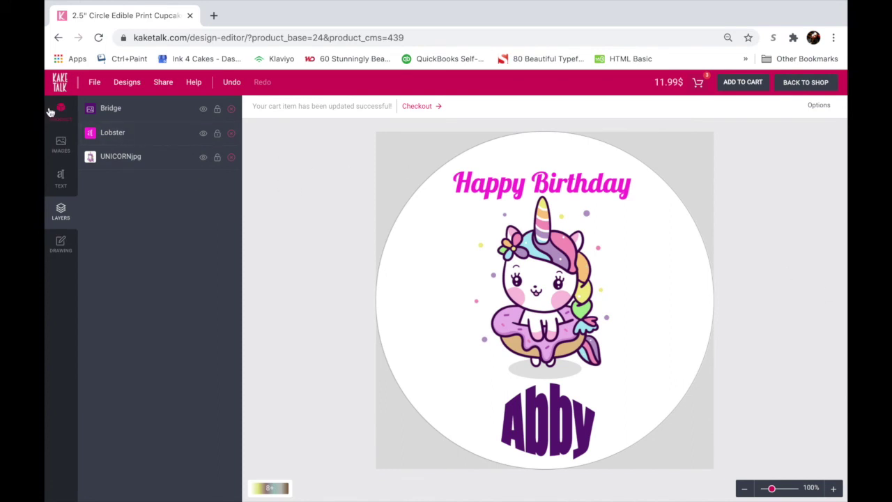
click(195, 83)
click(318, 132)
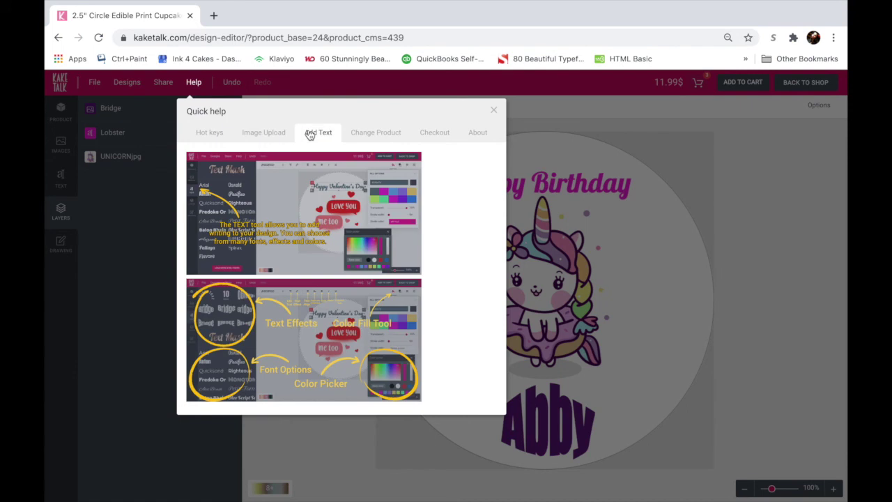
click(373, 135)
click(436, 134)
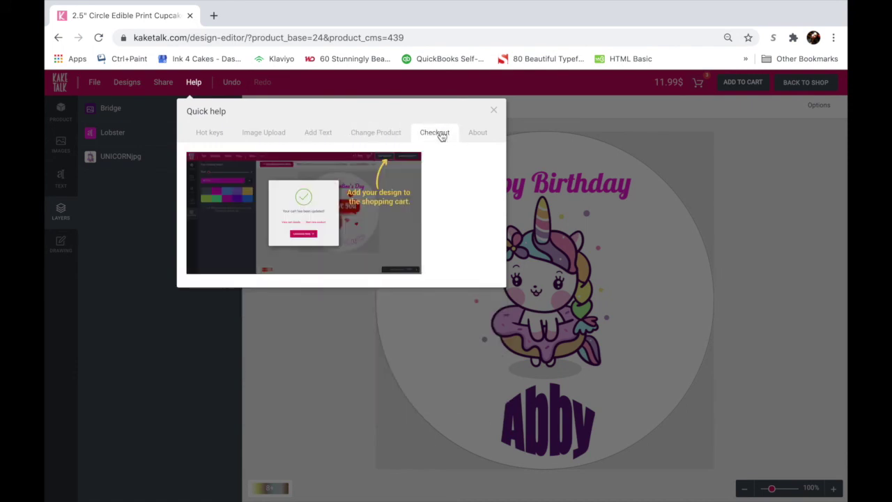
click(477, 134)
click(268, 136)
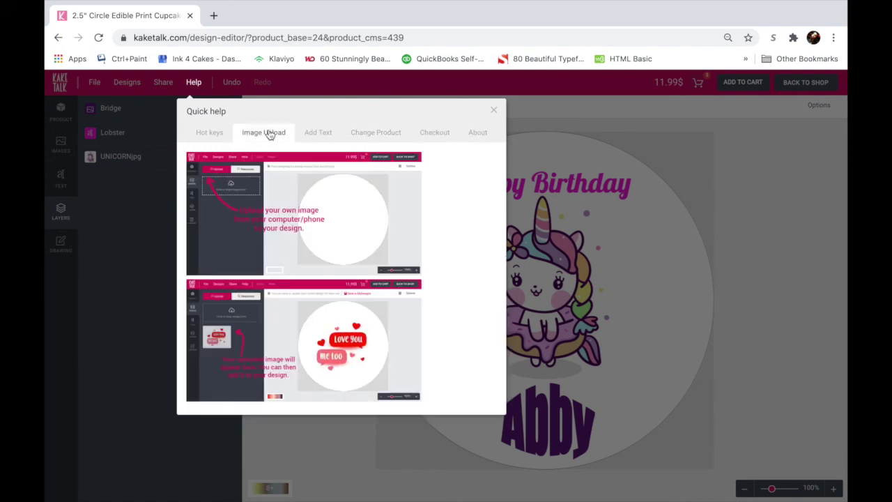
click(495, 111)
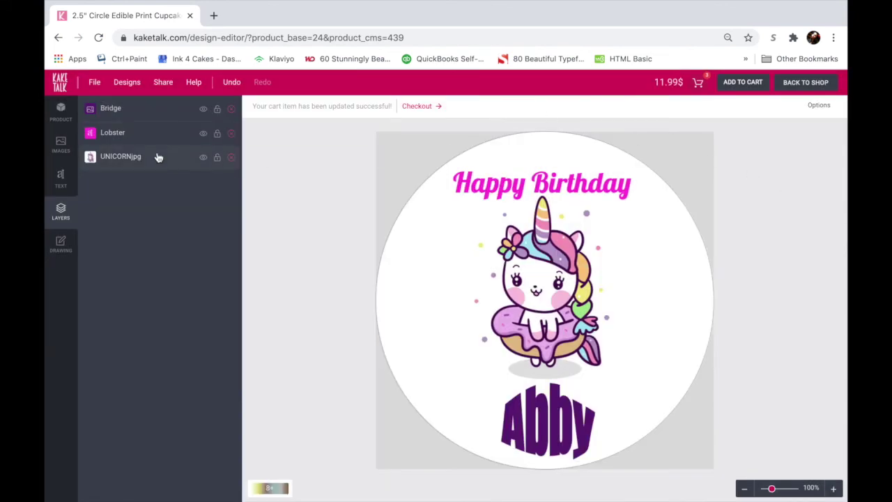